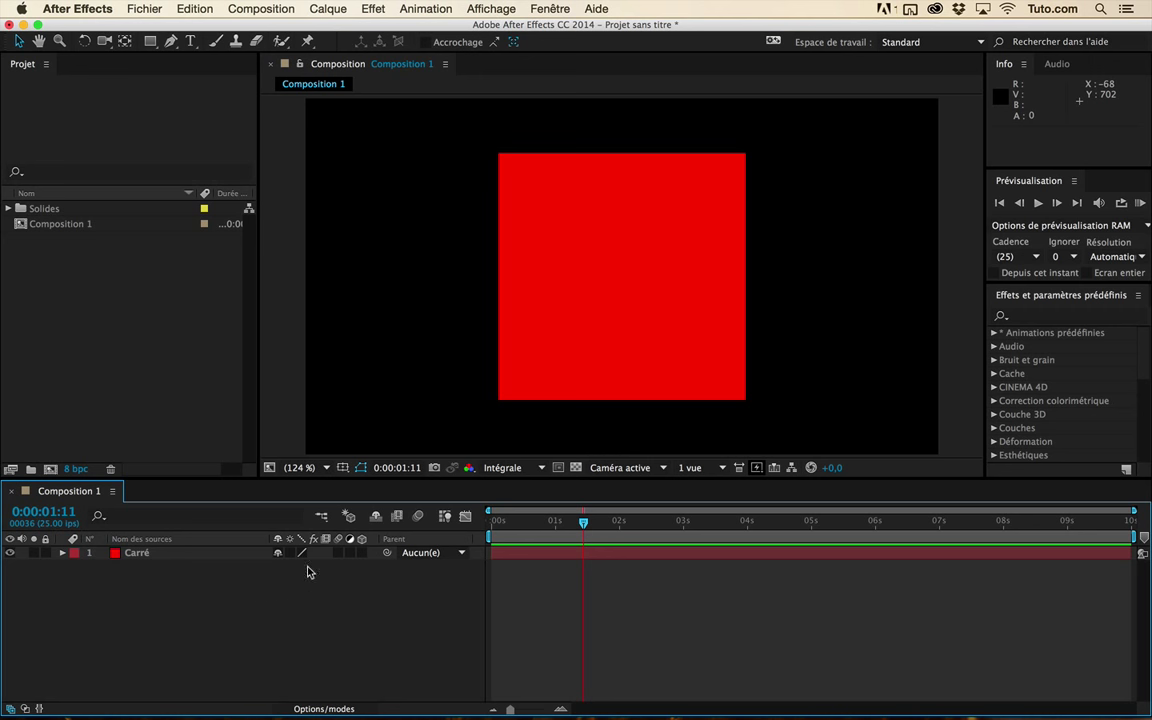
Move the current time to 0:00:00:24 and select the Carré layer.
left_click(554, 522)
left_click(212, 556)
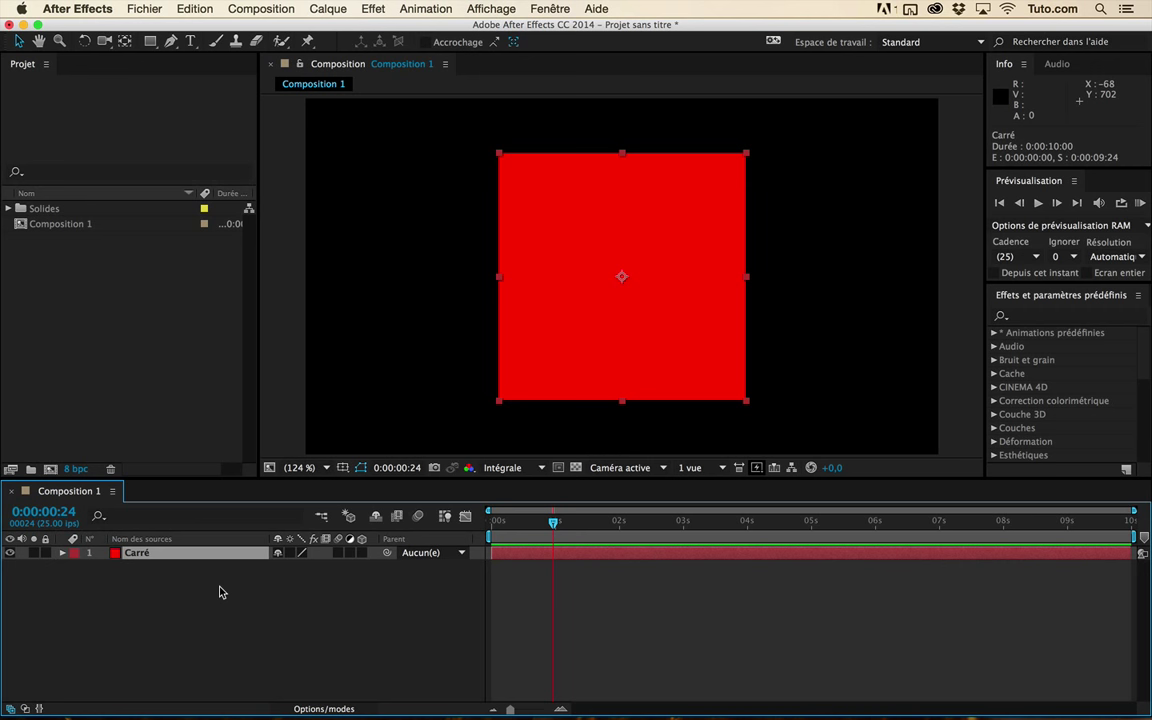
left_click(222, 593)
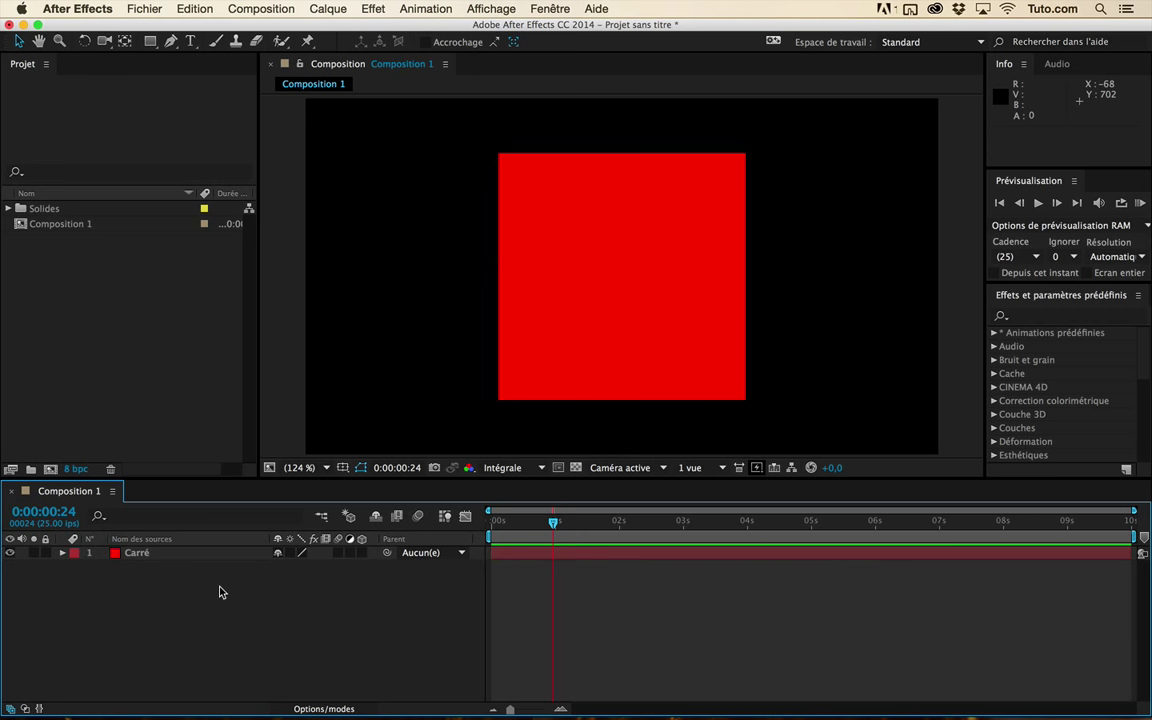
left_click(201, 558)
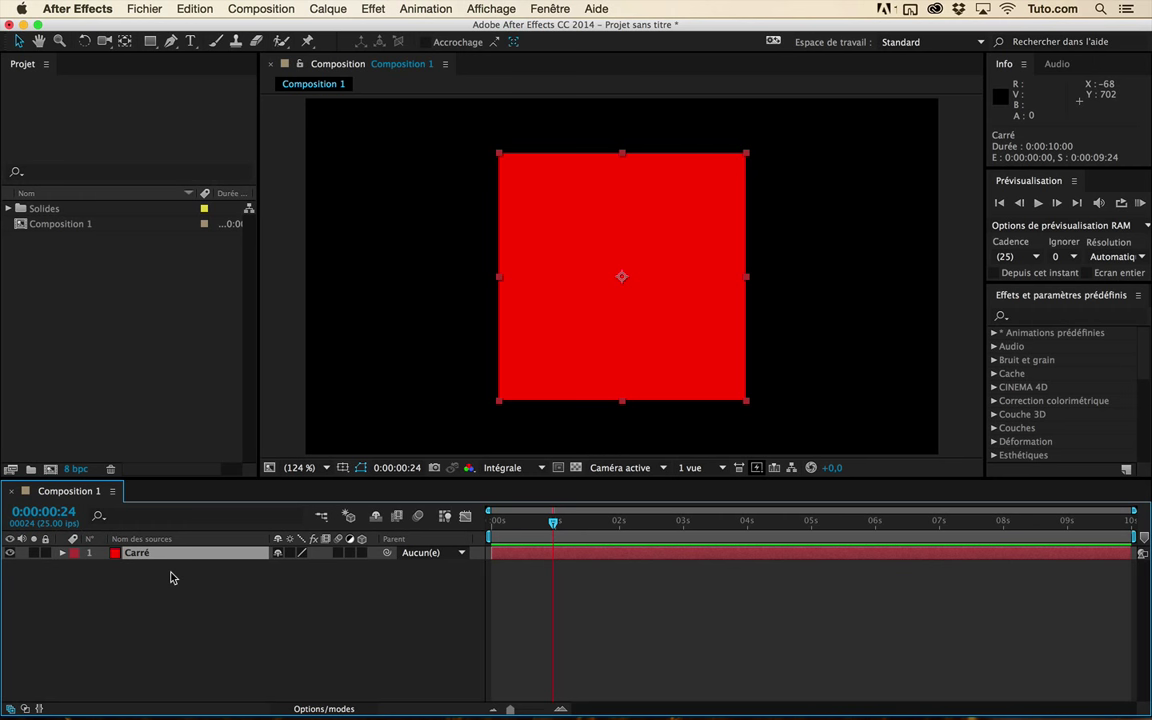
Twirl open the Carré layer and its Transform group in the timeline.
left_click(61, 553)
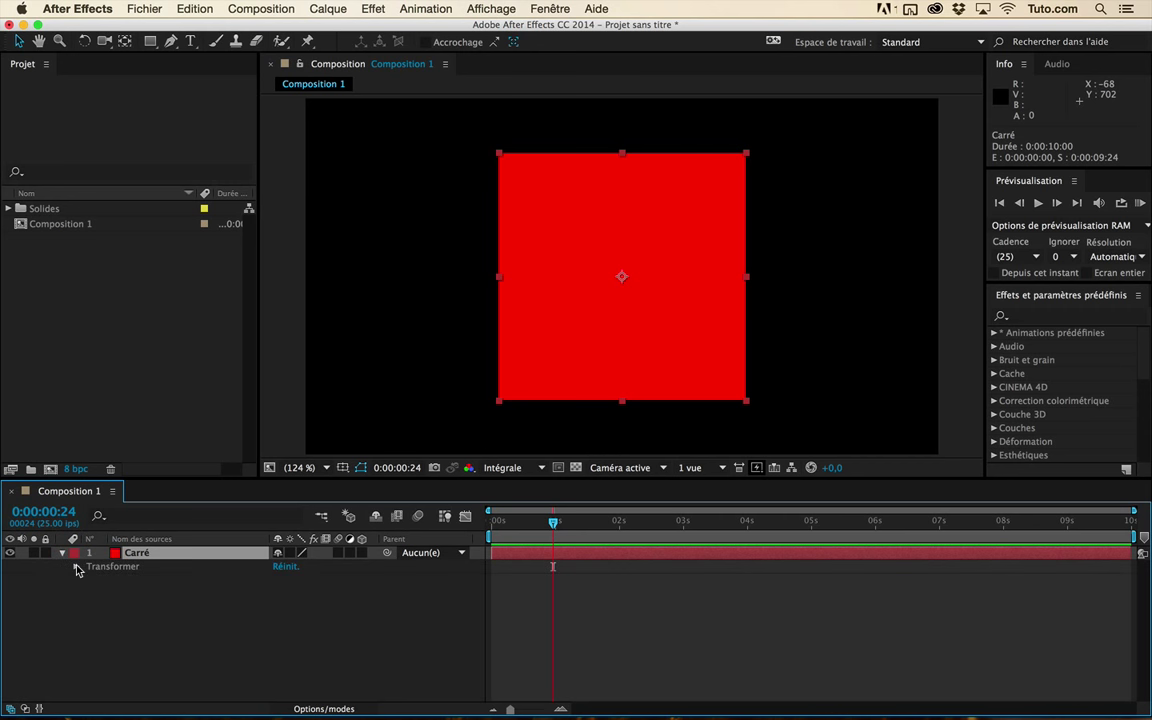
left_click(75, 566)
left_click(194, 653)
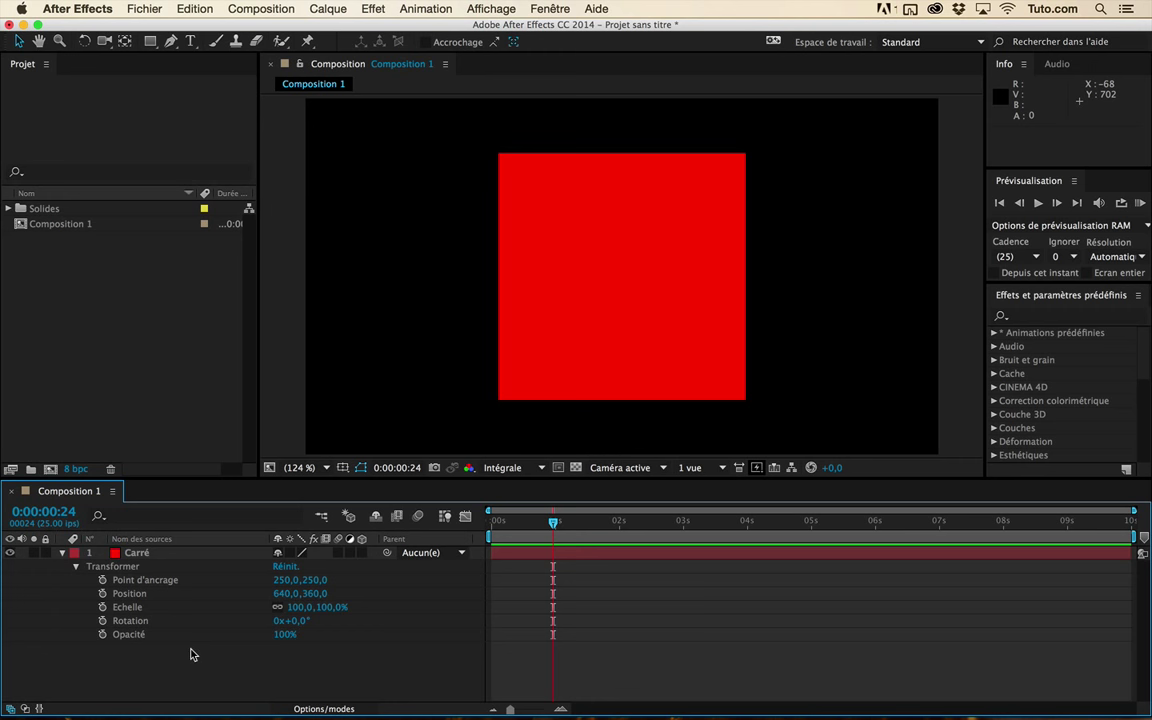
left_click(150, 553)
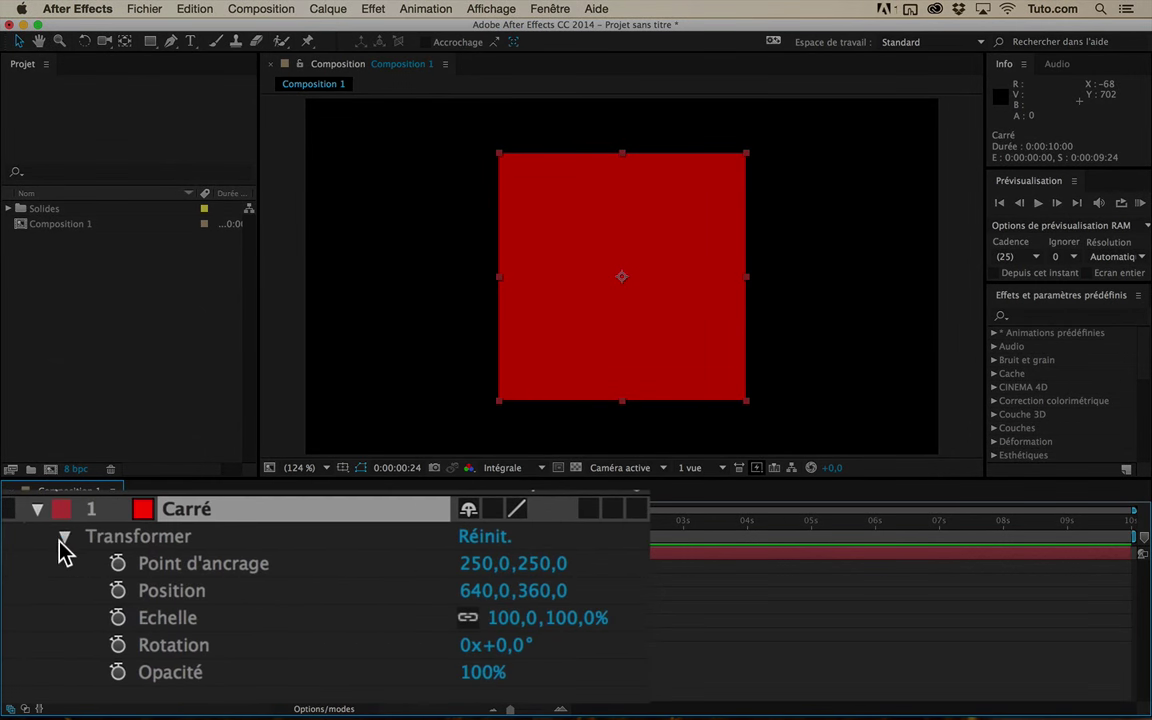
left_click(75, 566)
left_click(62, 540)
Point out the anchor point, opacity and scale properties under Transform.
left_click(293, 617)
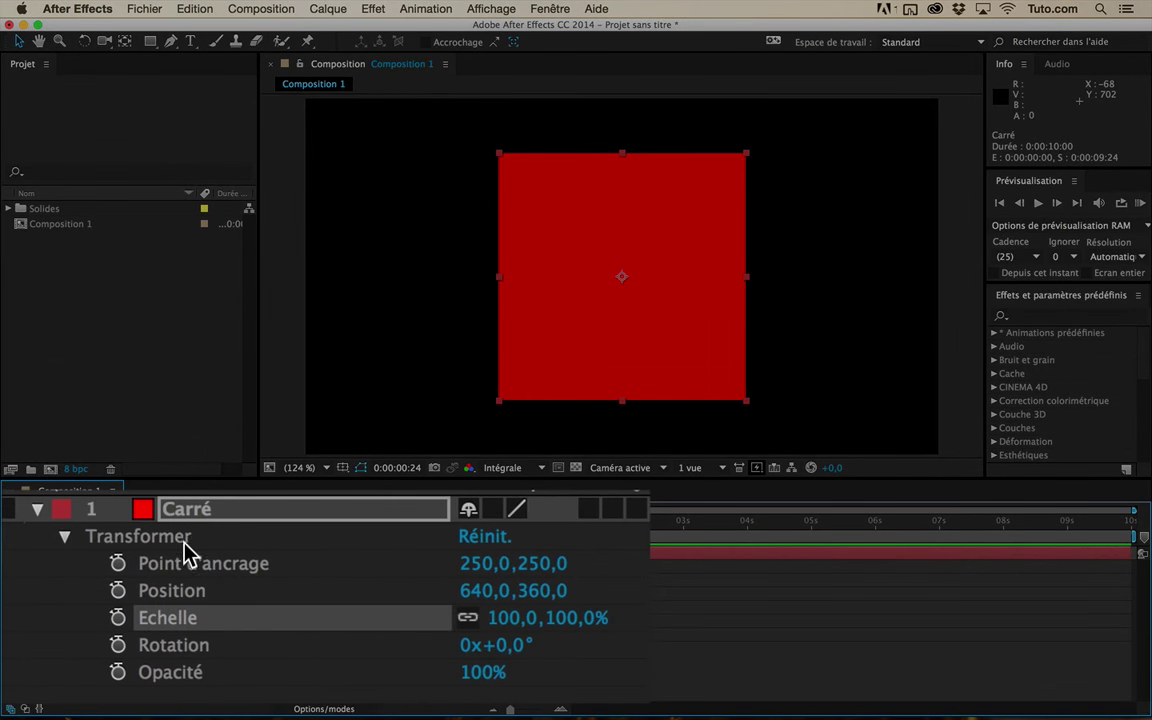
left_click(158, 550)
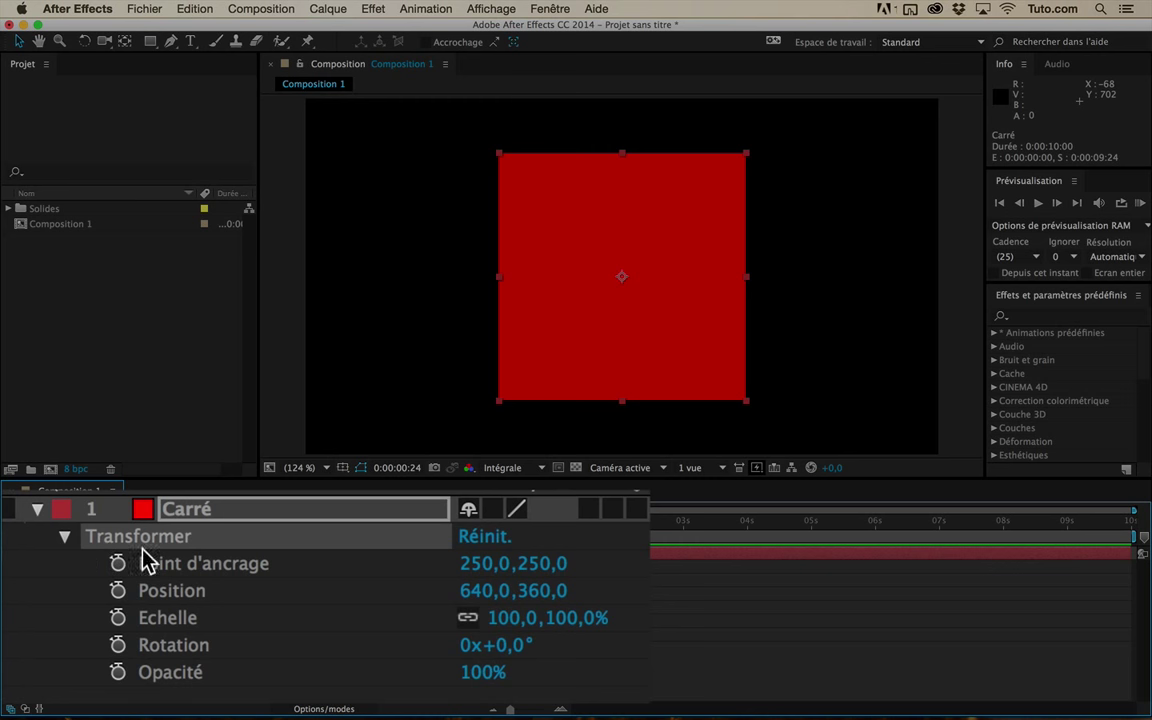
left_click(299, 571)
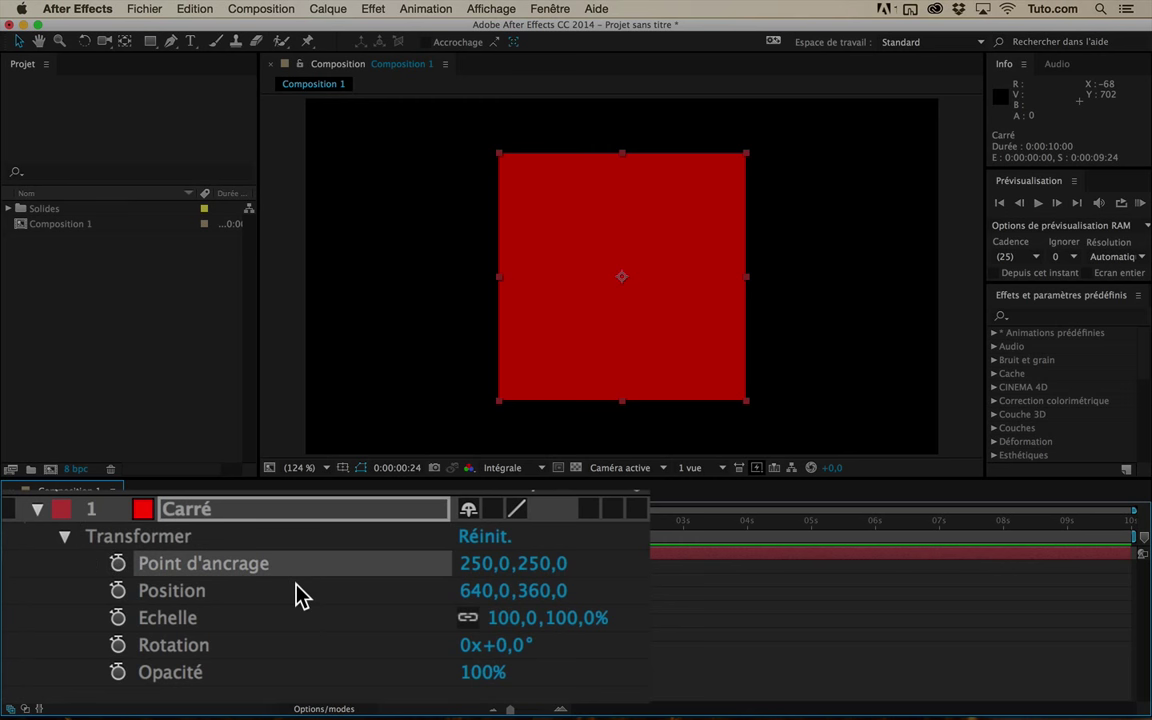
left_click(257, 681)
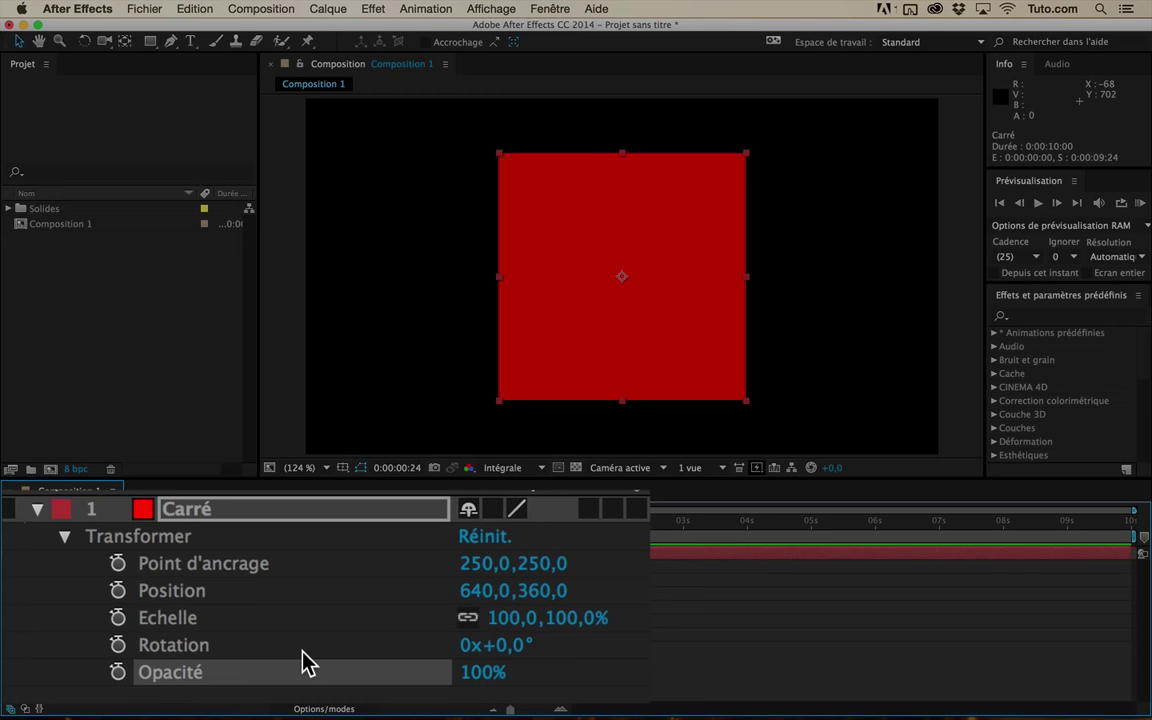
left_click(302, 613)
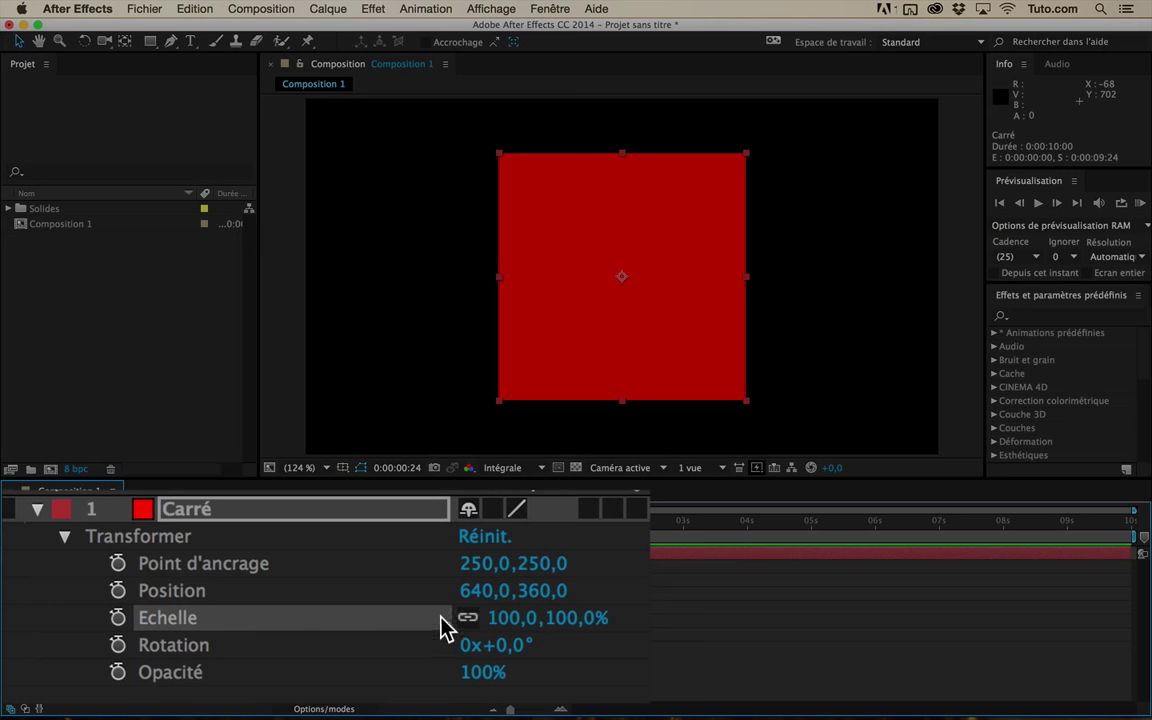
left_click(505, 618)
key("Tab")
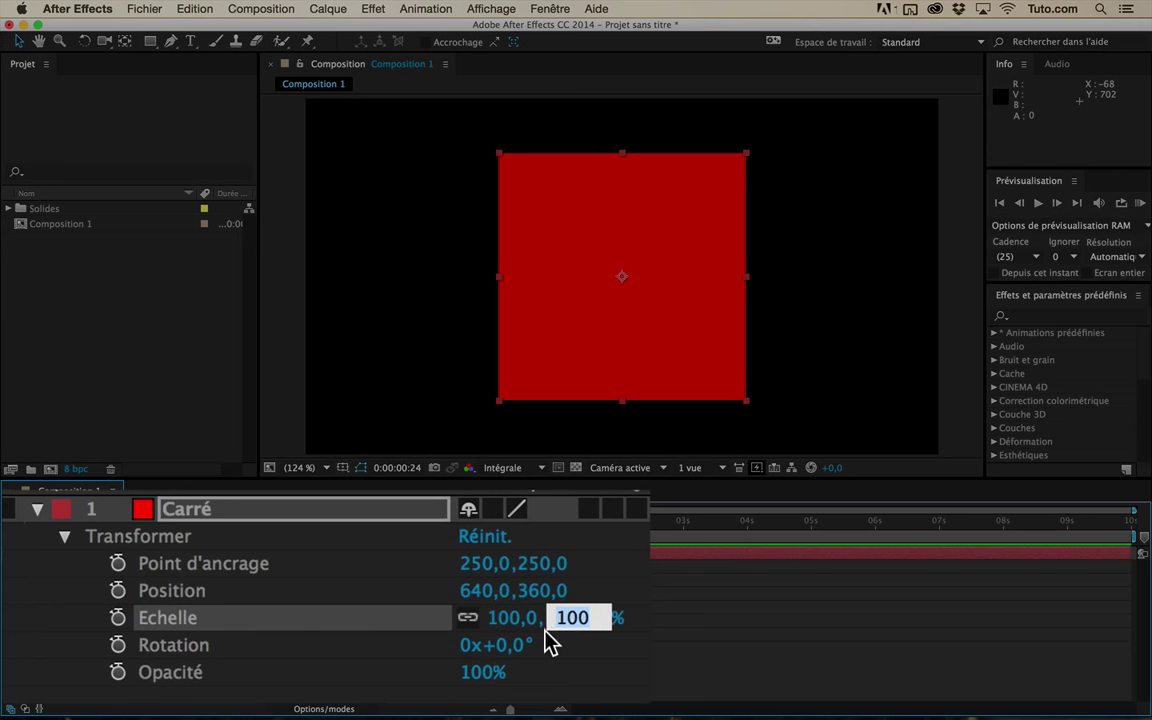
left_click(650, 632)
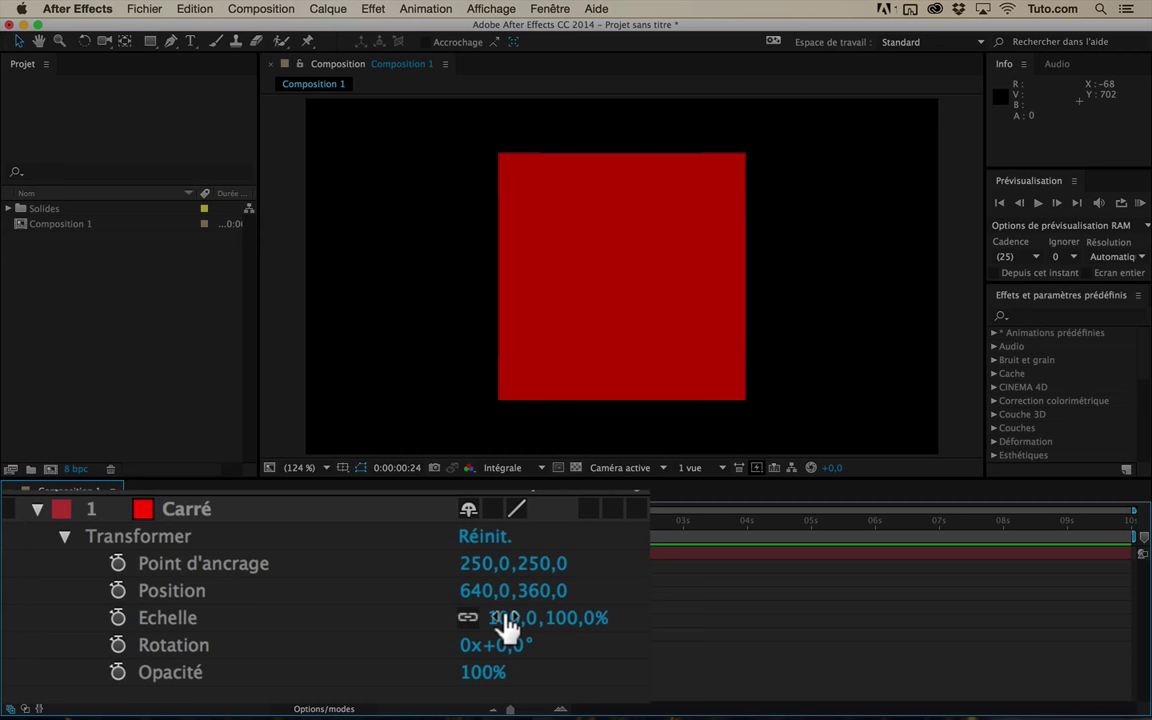
left_click_drag(507, 622, 494, 648)
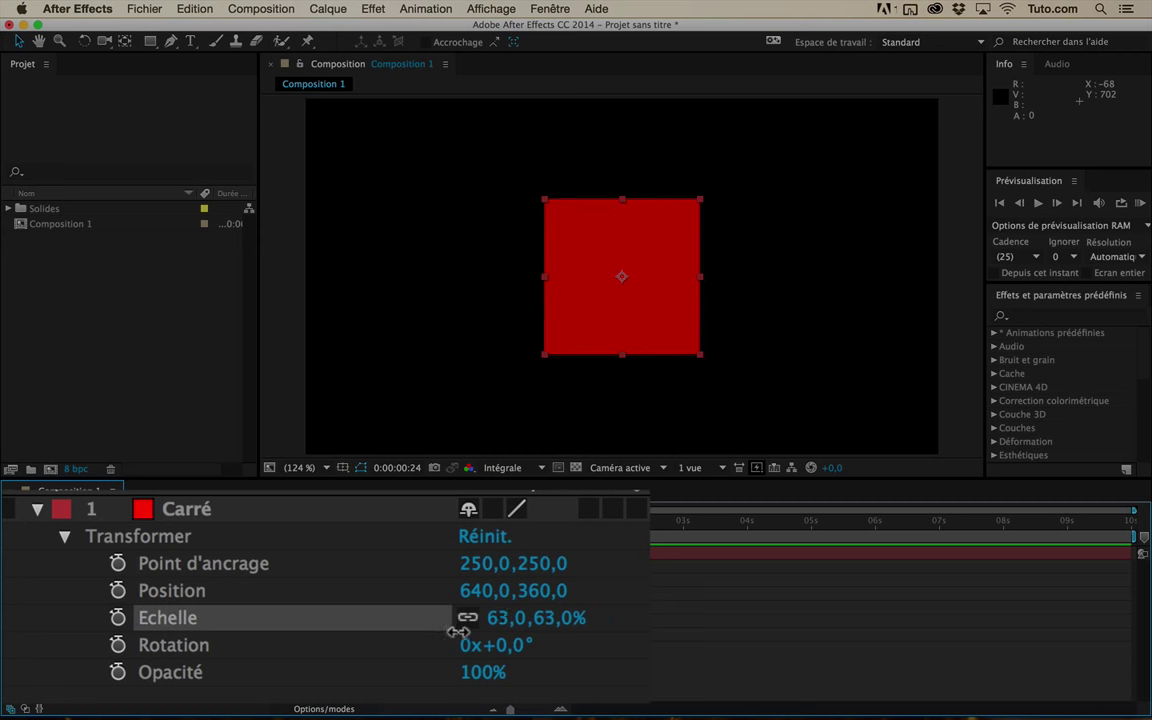
left_click(500, 618)
type("50")
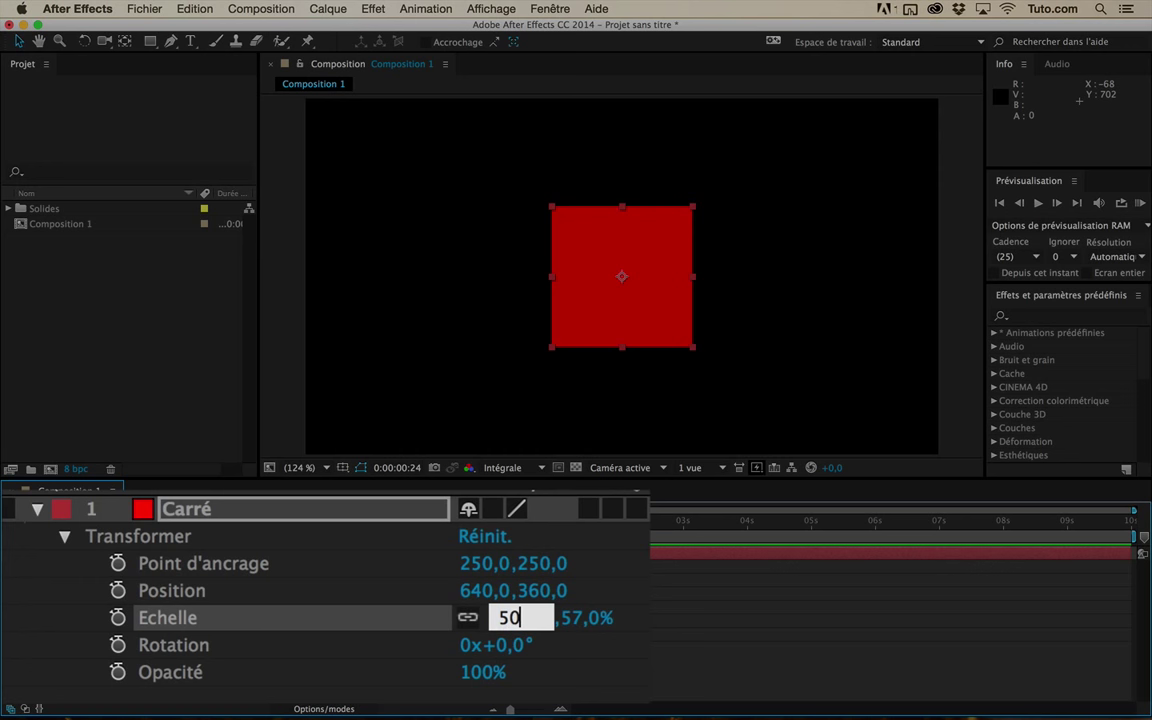
key("Return")
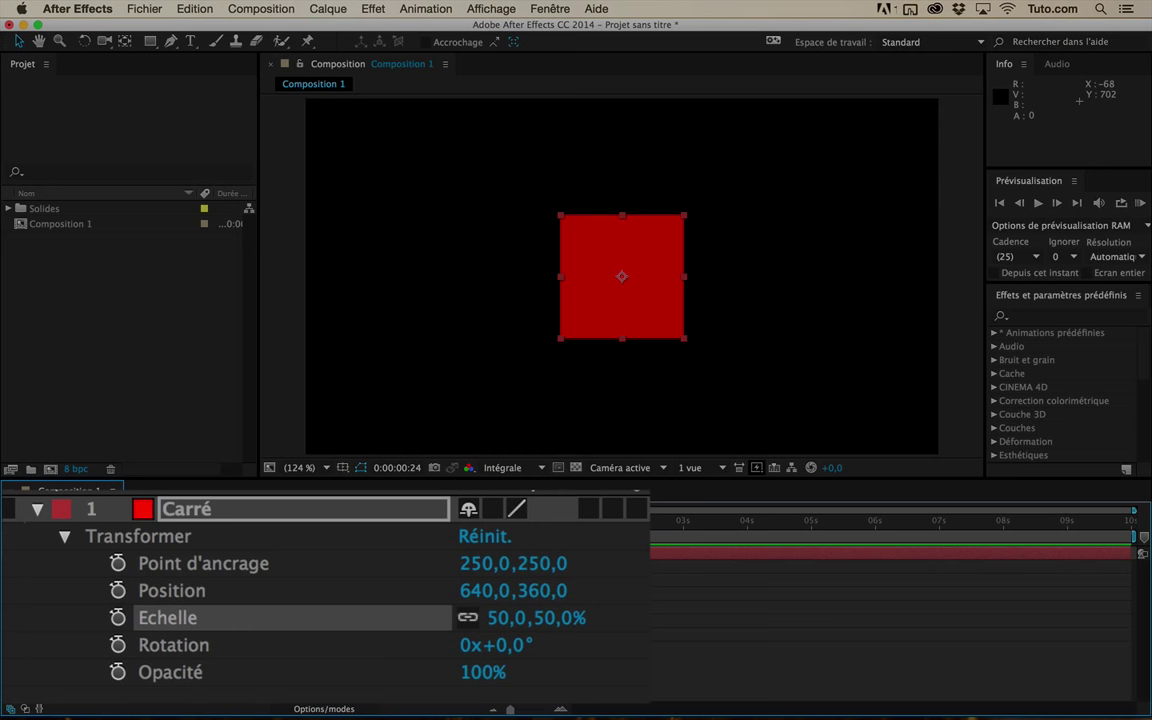
left_click(469, 619)
left_click(550, 618)
type("100")
key("Return")
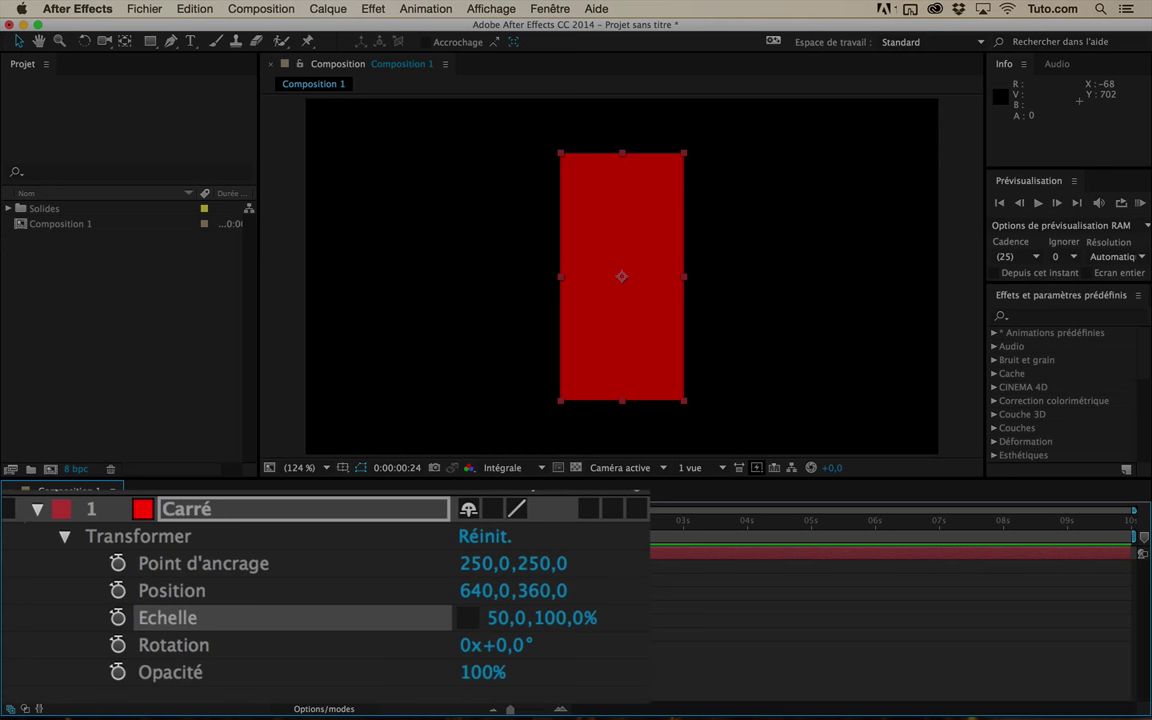
left_click(510, 619)
left_click(558, 619)
left_click(509, 619)
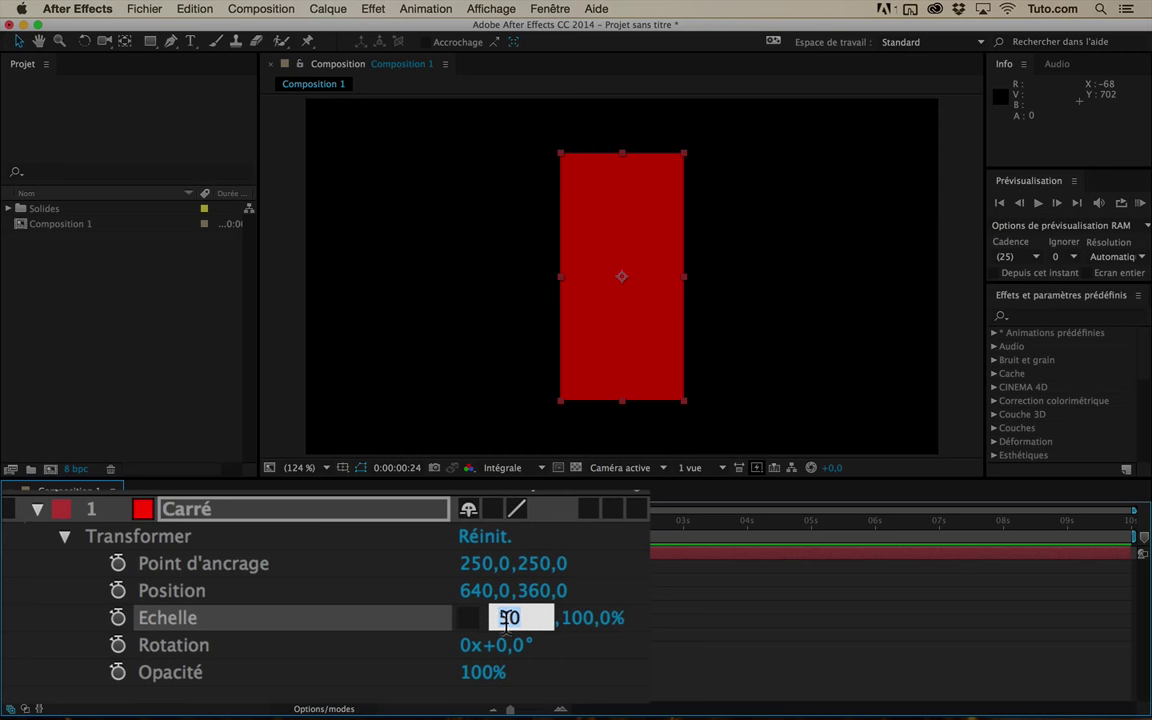
type("100")
key("Return")
left_click(580, 619)
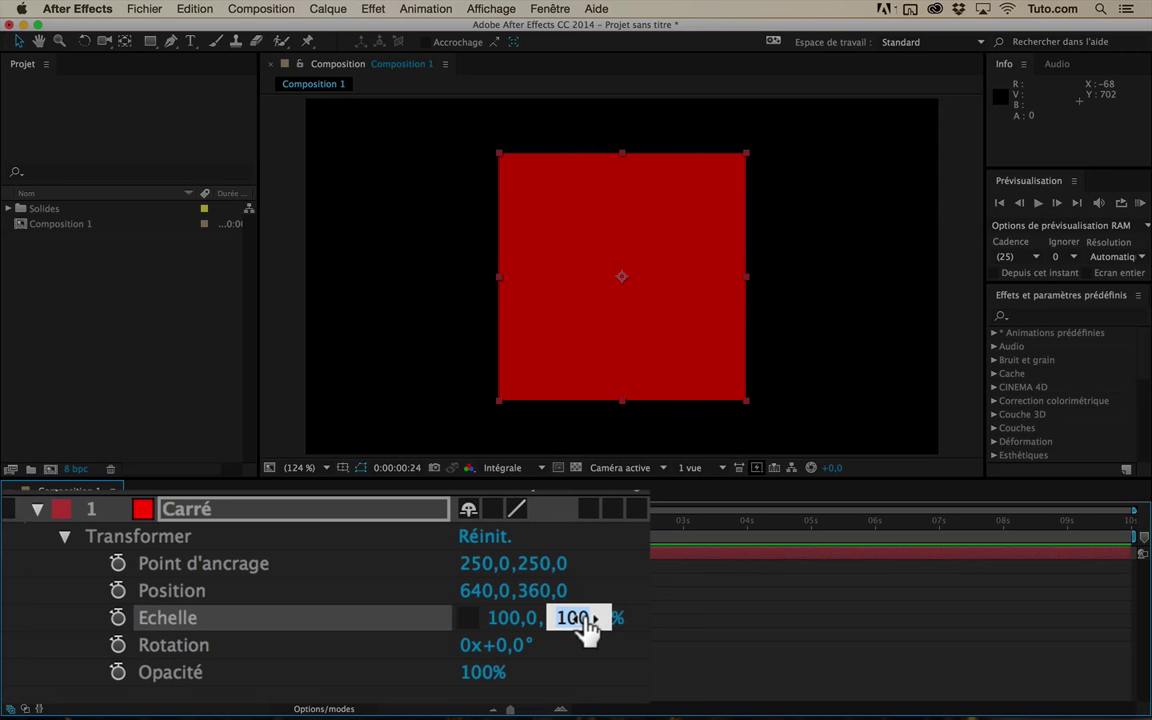
type("50")
key("Return")
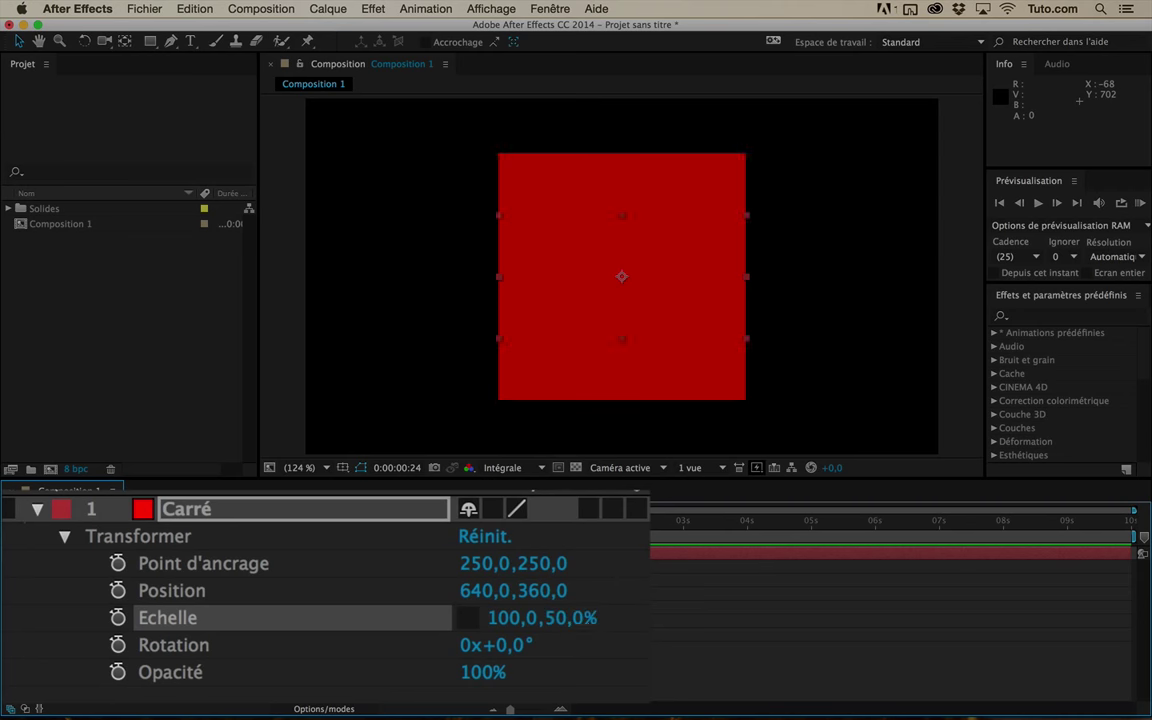
left_click(466, 617)
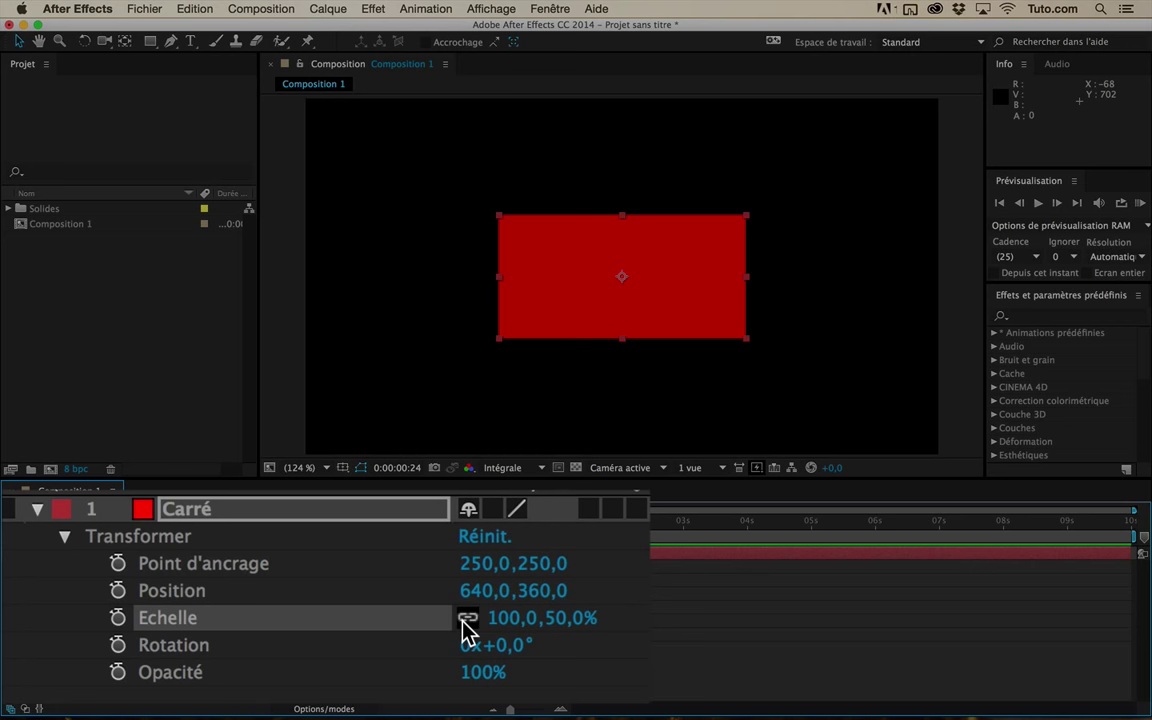
left_click(466, 617)
left_click(568, 618)
type("100")
key("Return")
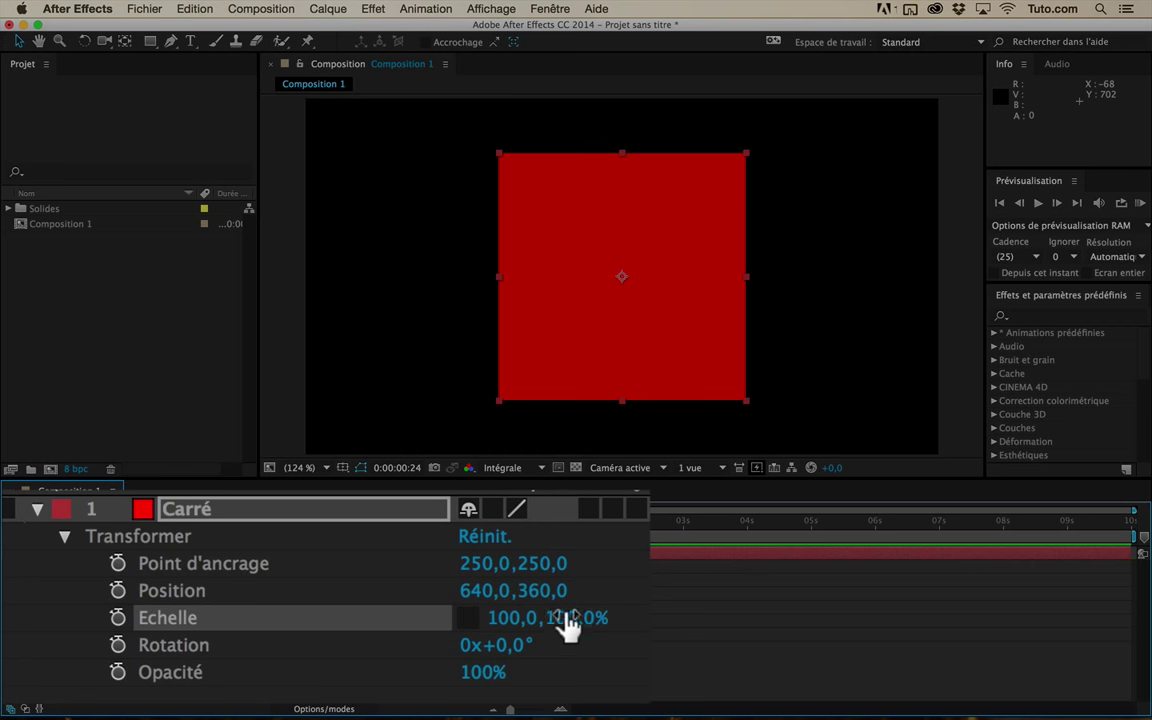
left_click(467, 617)
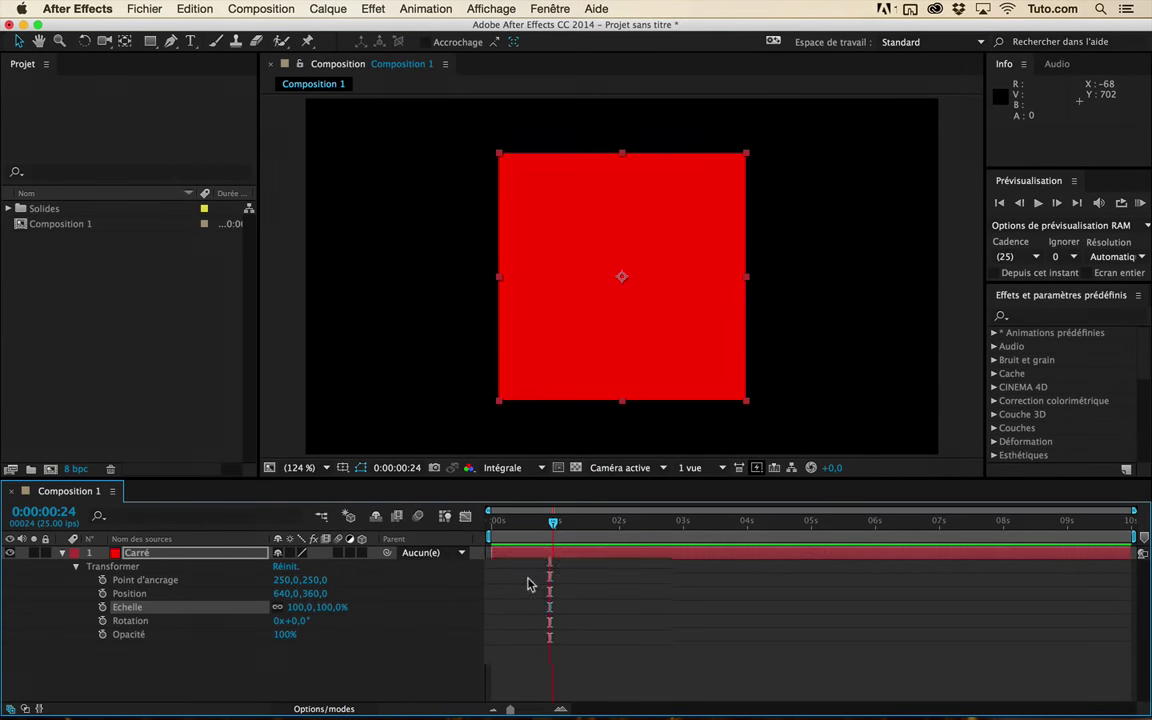
Start the Echelle stopwatch to place a 100% scale keyframe at 0:00:00:24.
left_click(545, 529)
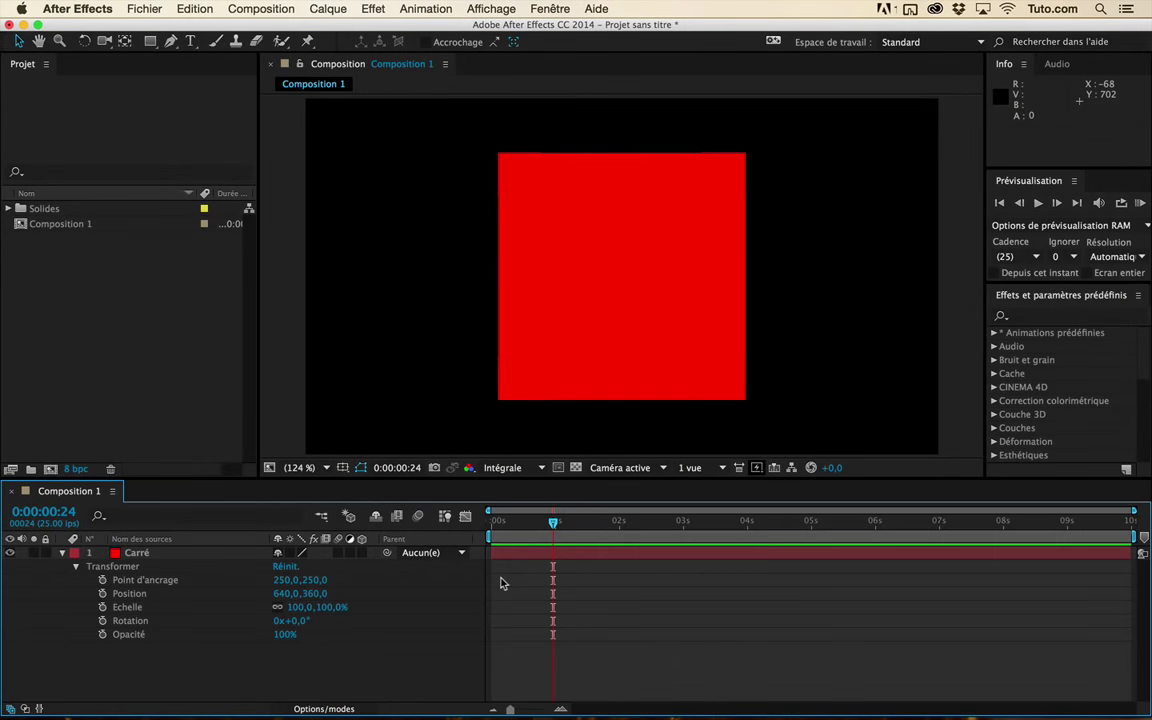
left_click(158, 580)
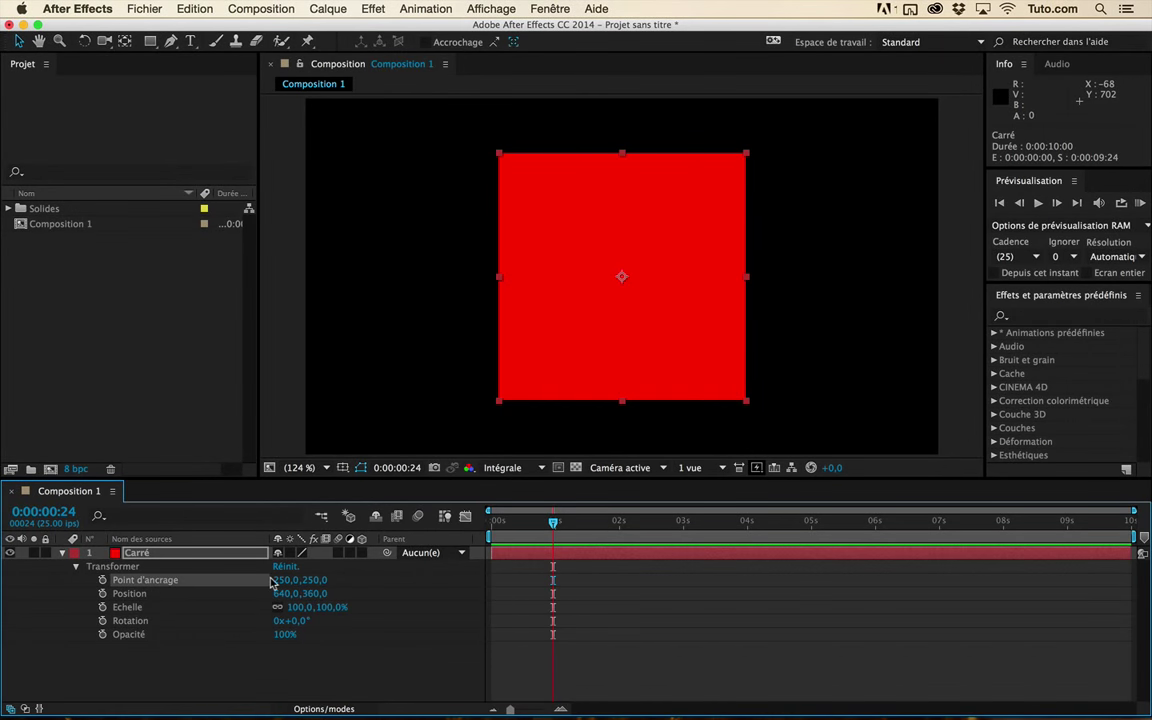
left_click(130, 607)
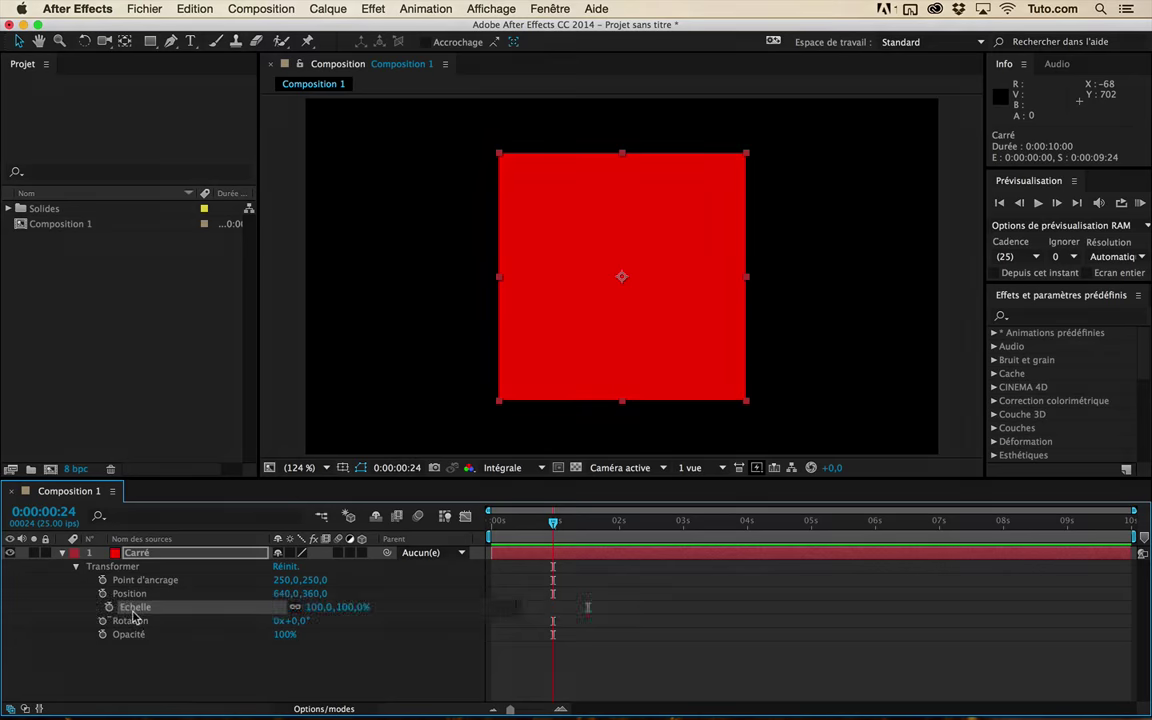
left_click(199, 608)
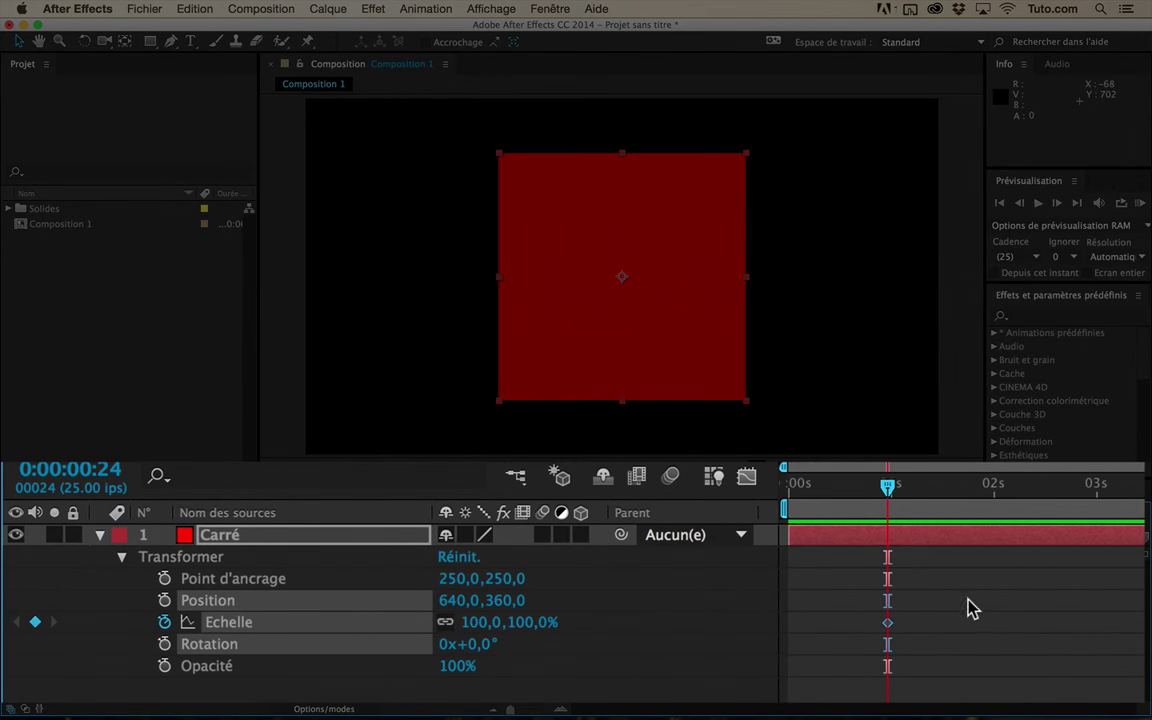
Move to 0:00:01:24 and restart the scale stopwatch so its only keyframe is 100% there.
left_click(990, 487)
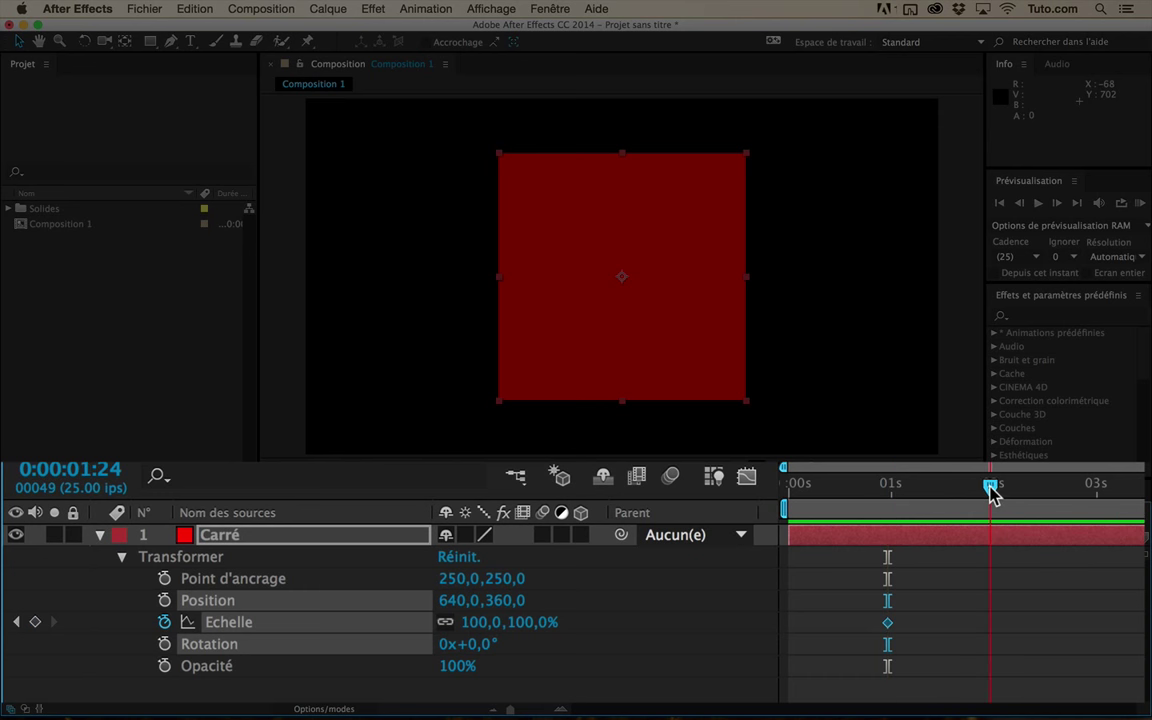
left_click(359, 692)
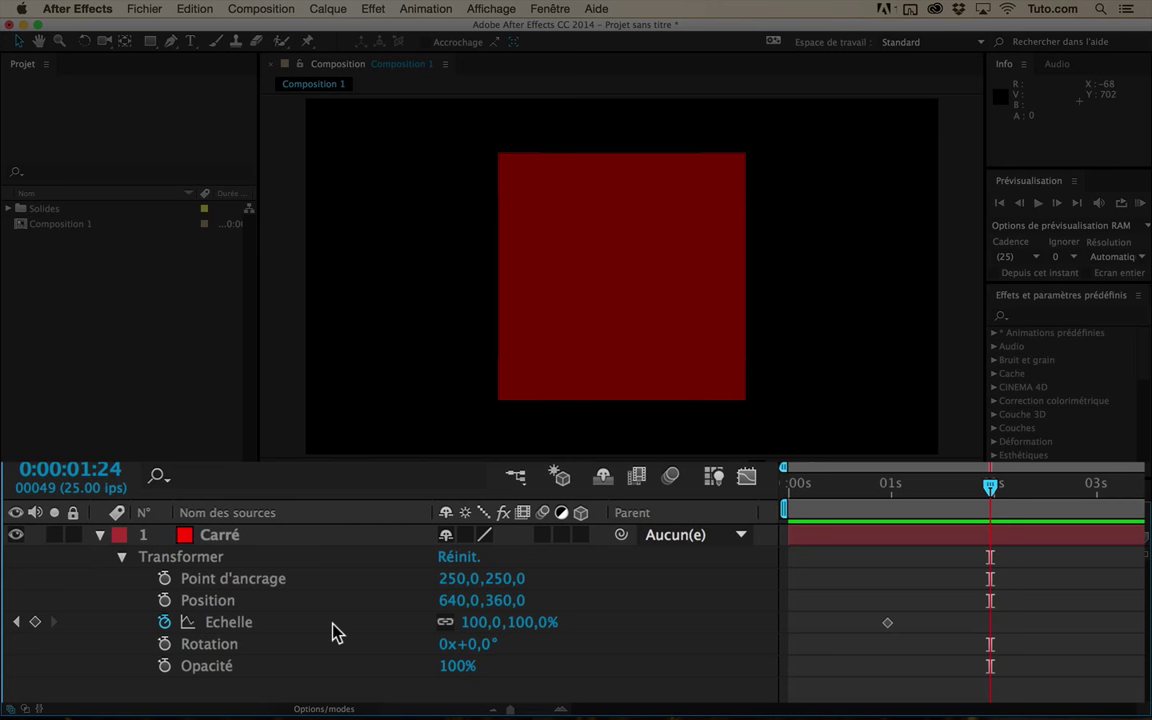
left_click(165, 624)
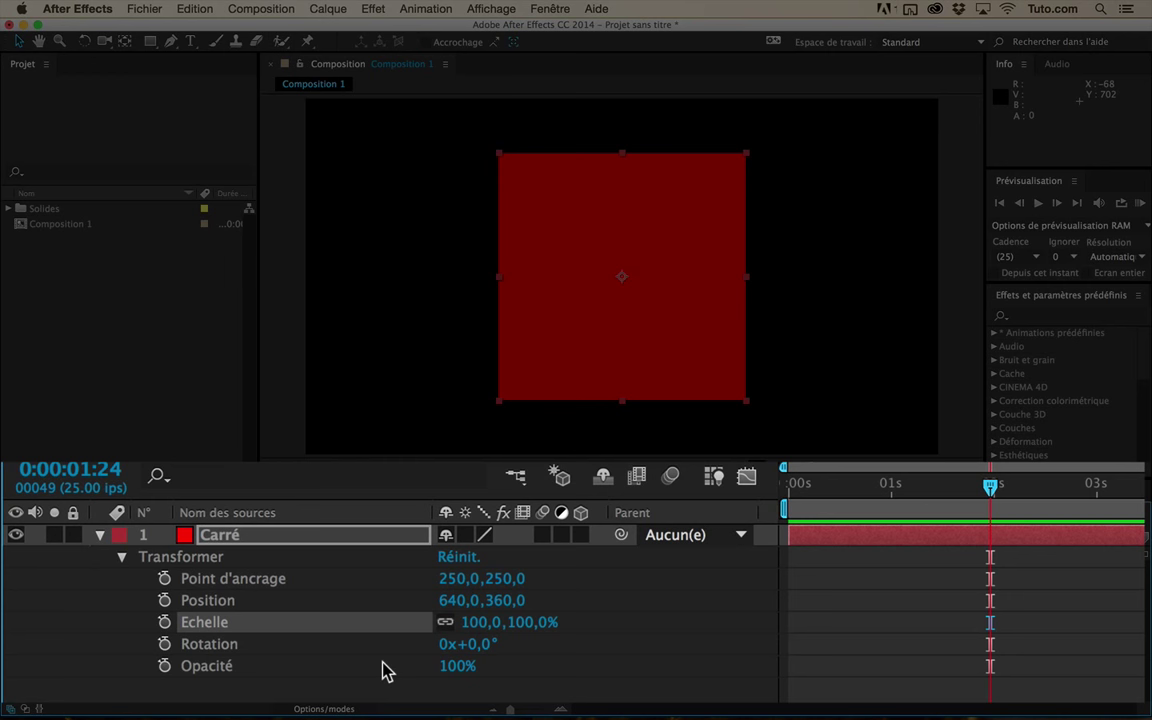
left_click(165, 623)
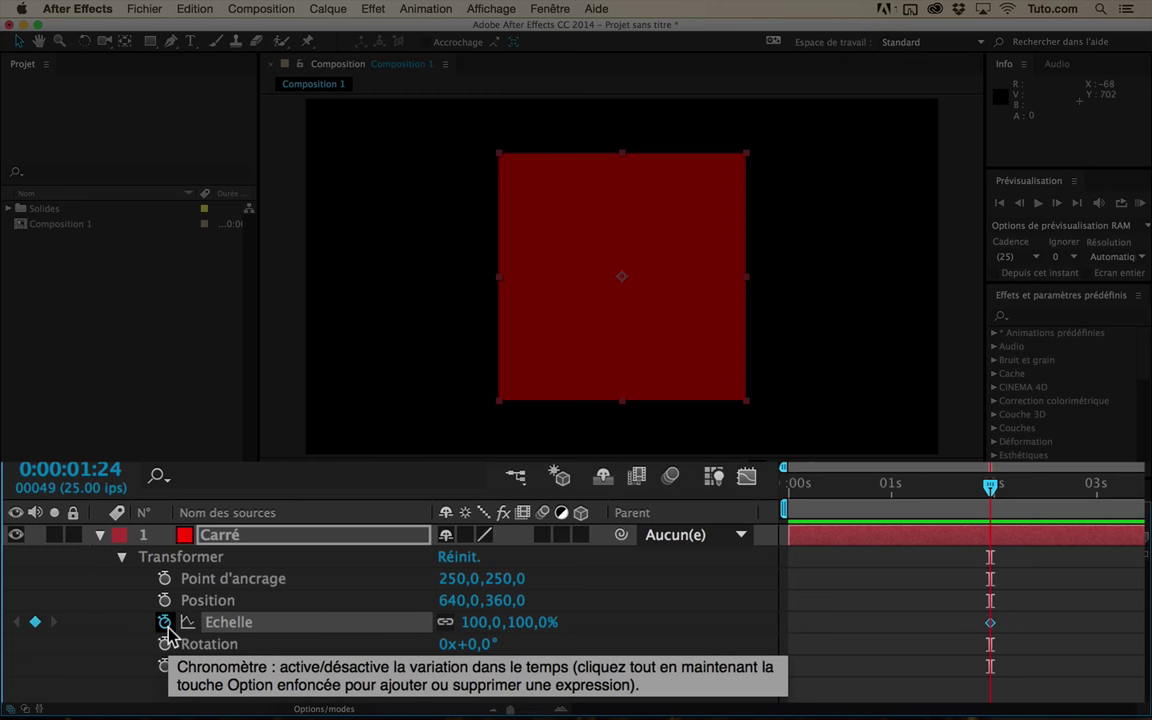
left_click_drag(1029, 609, 978, 660)
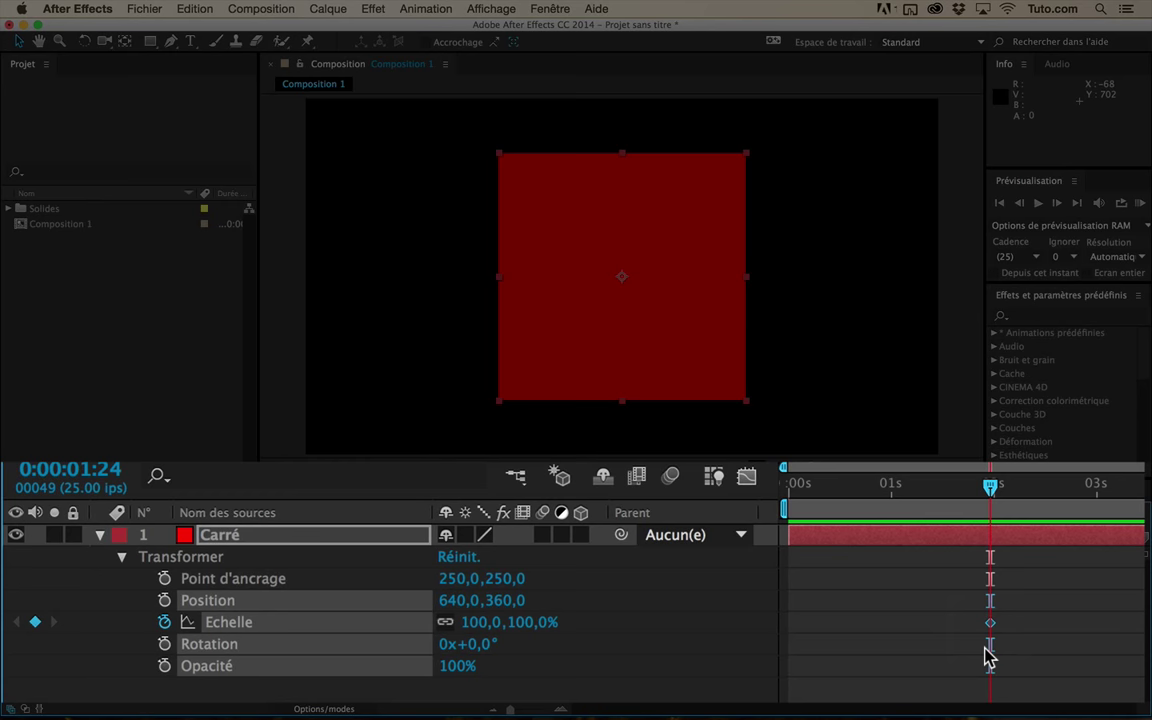
Drag back to 0:00:00:00 and set Carré's scale to 0% there.
mouse_move(990, 625)
left_click(482, 623)
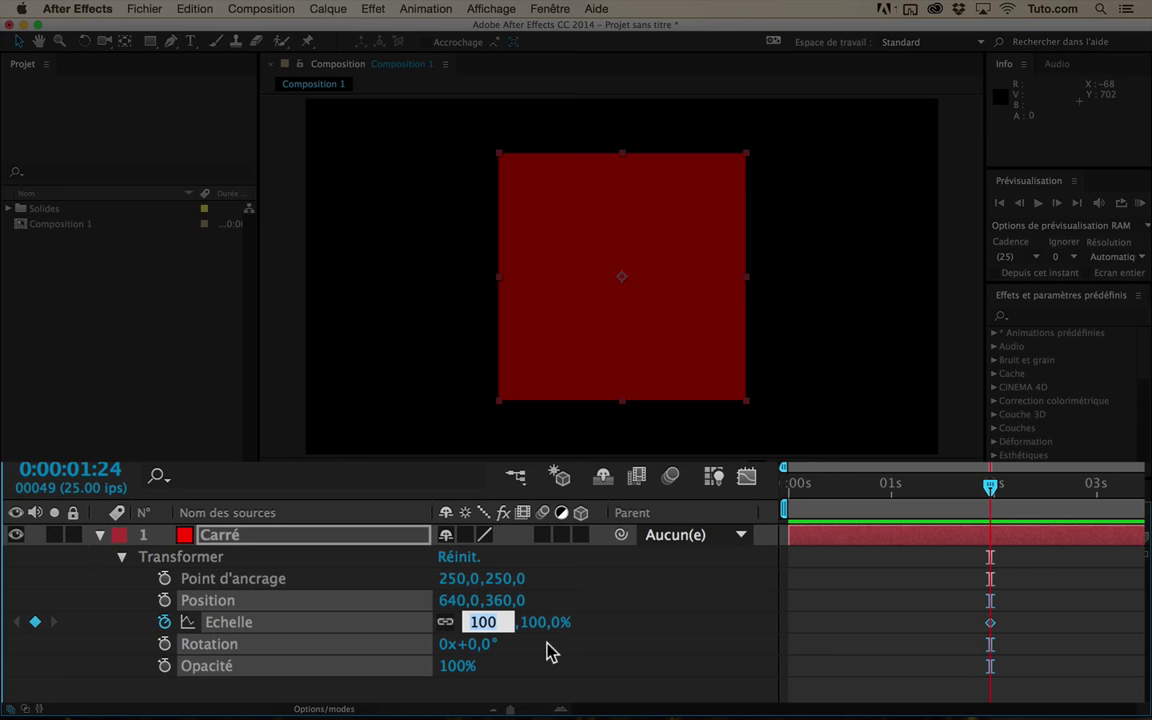
key("Return")
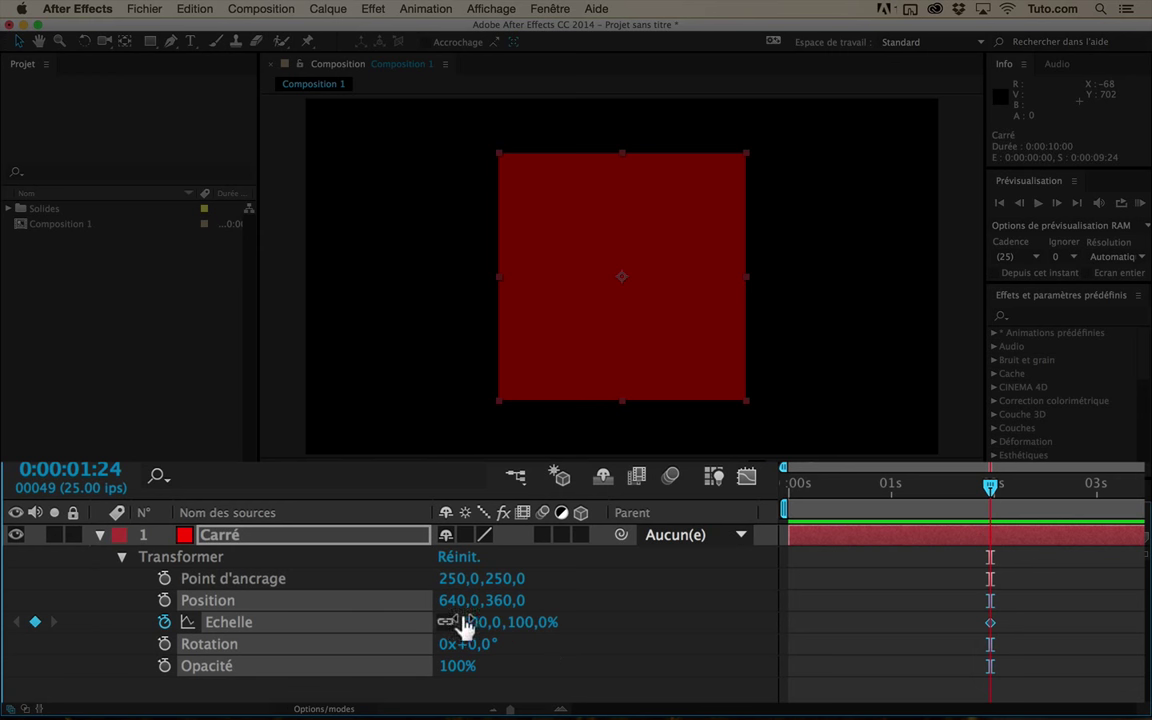
left_click(467, 623)
left_click(955, 500)
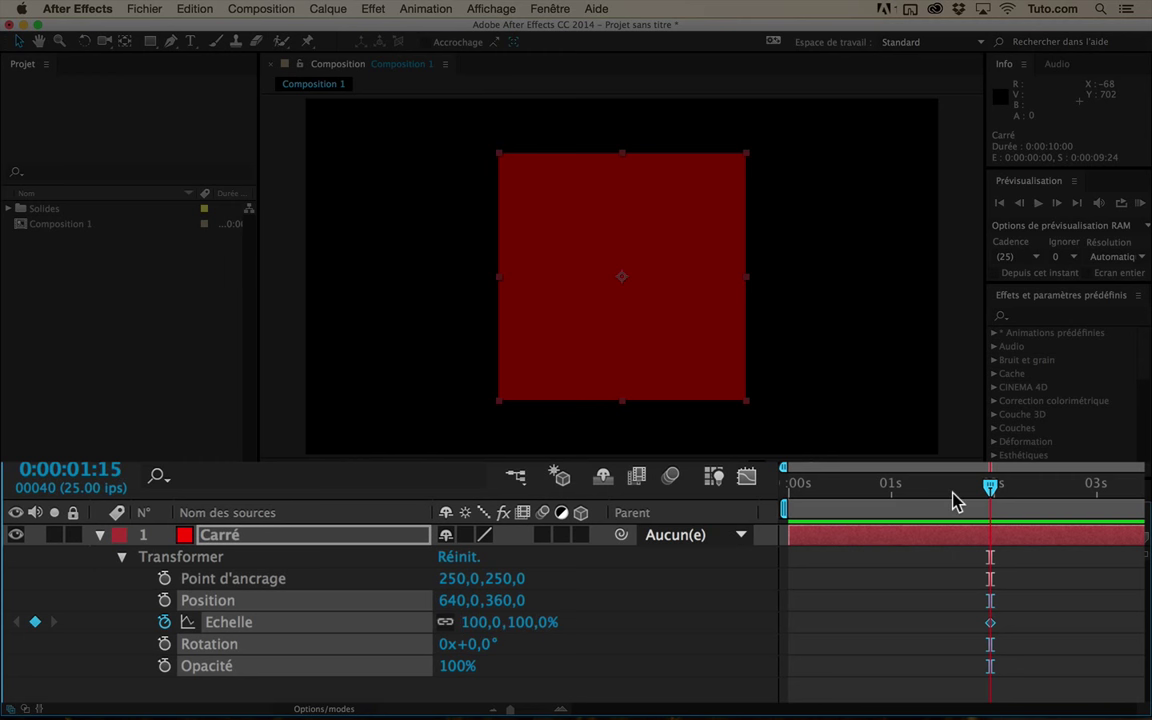
left_click_drag(955, 500, 773, 497)
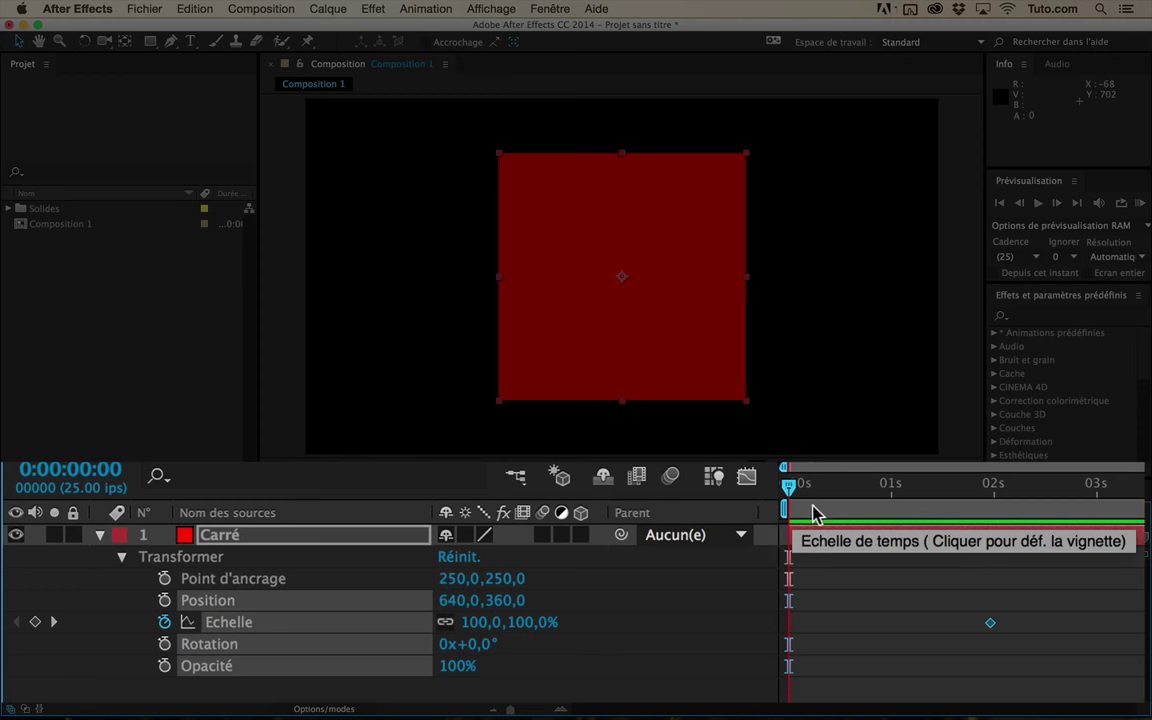
left_click(478, 622)
type("0")
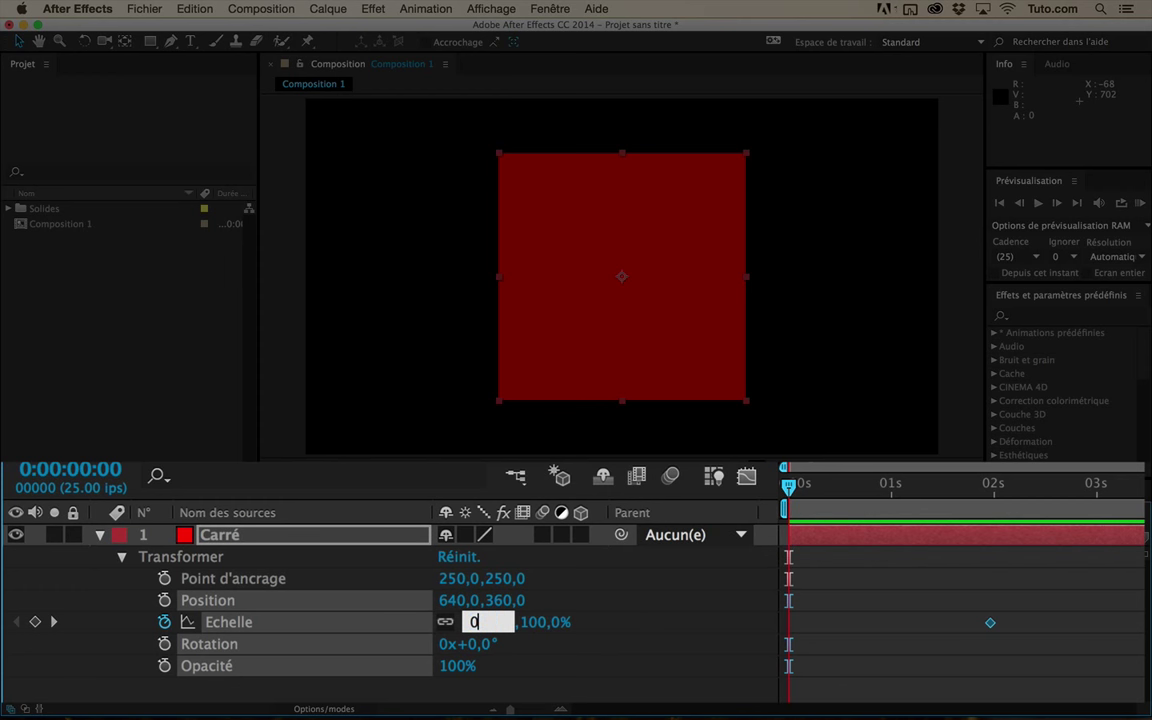
key("Return")
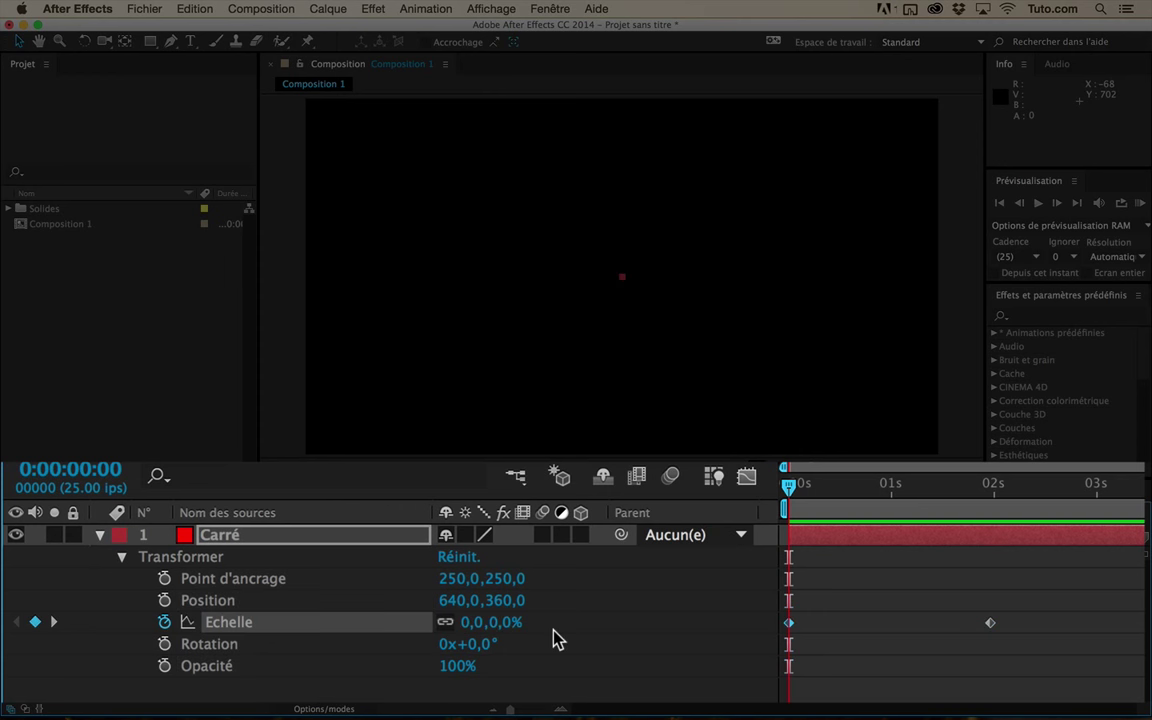
left_click(830, 665)
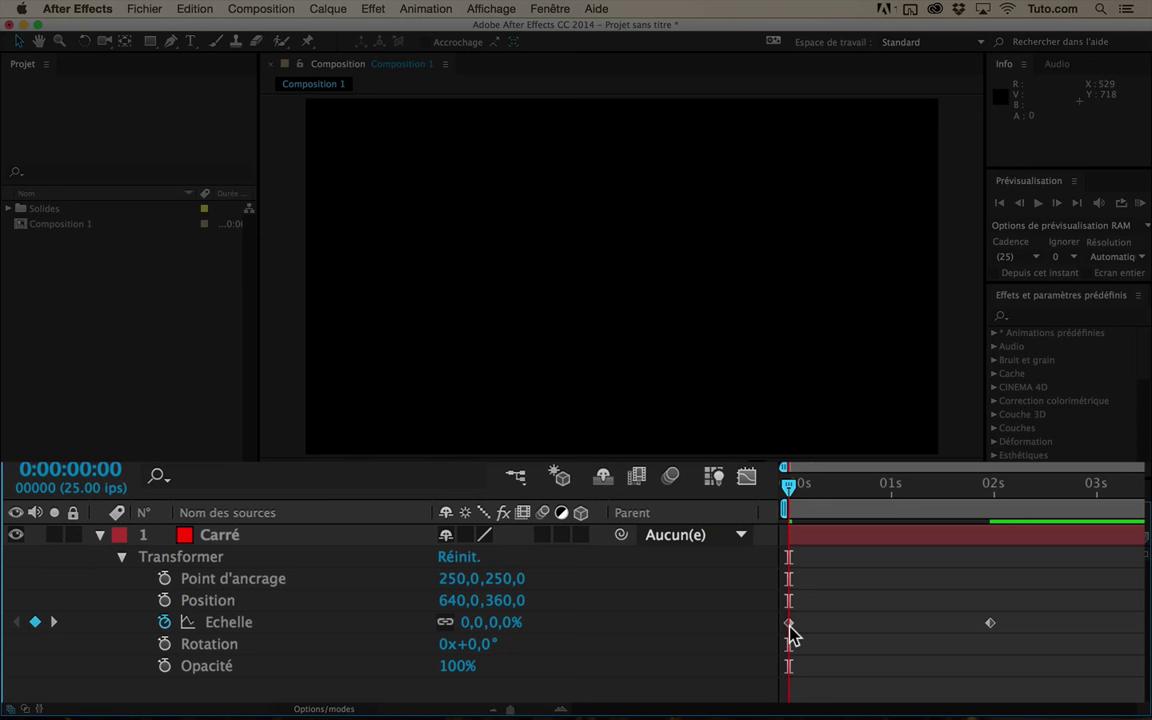
mouse_move(789, 624)
key("space")
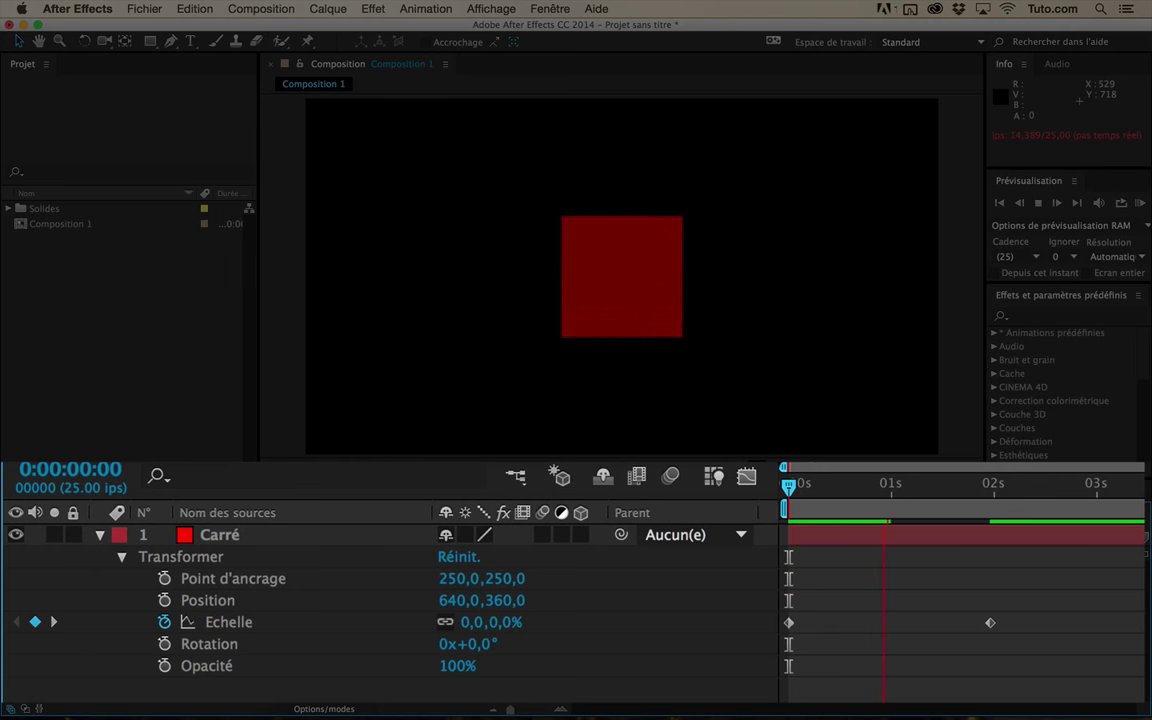
key("space")
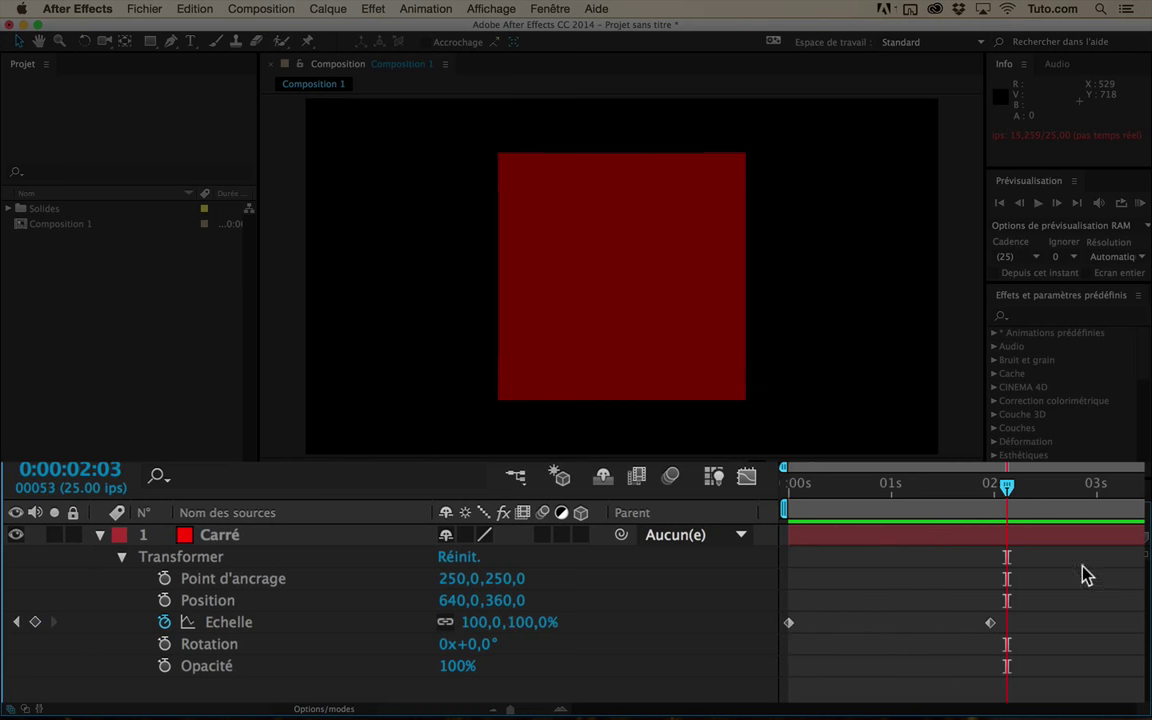
left_click_drag(794, 490, 790, 595)
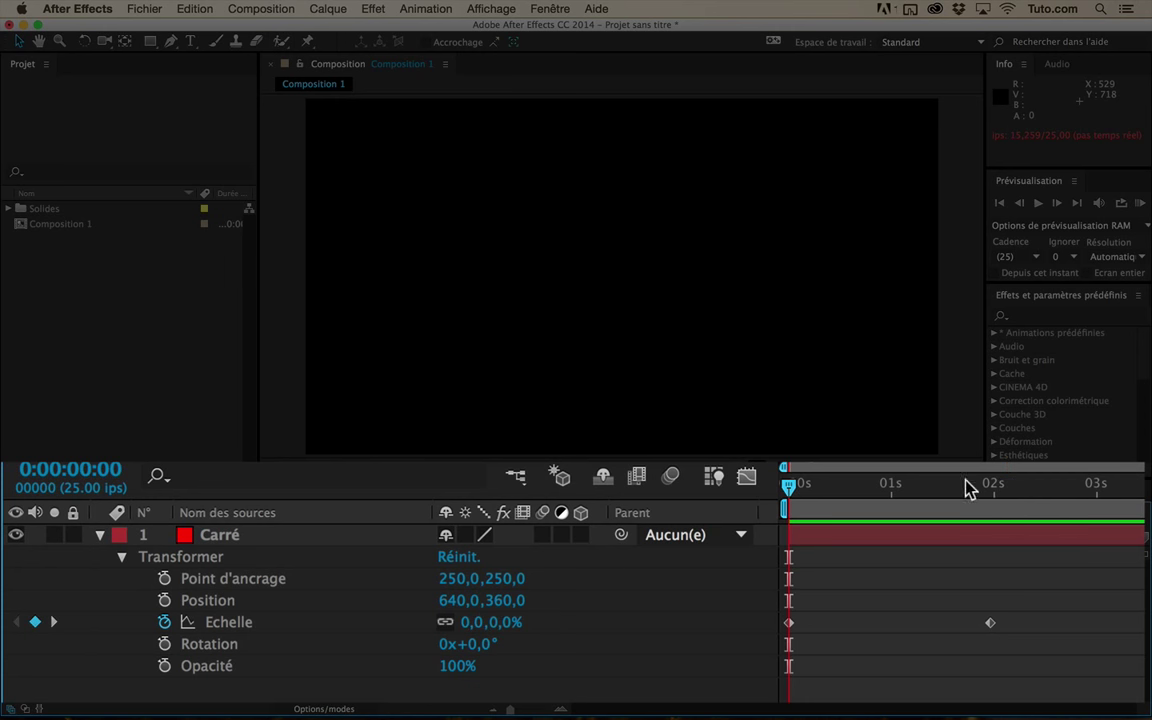
left_click_drag(967, 483, 990, 486)
mouse_move(798, 487)
left_mouse_down()
mouse_move(826, 503)
mouse_move(801, 505)
left_mouse_up()
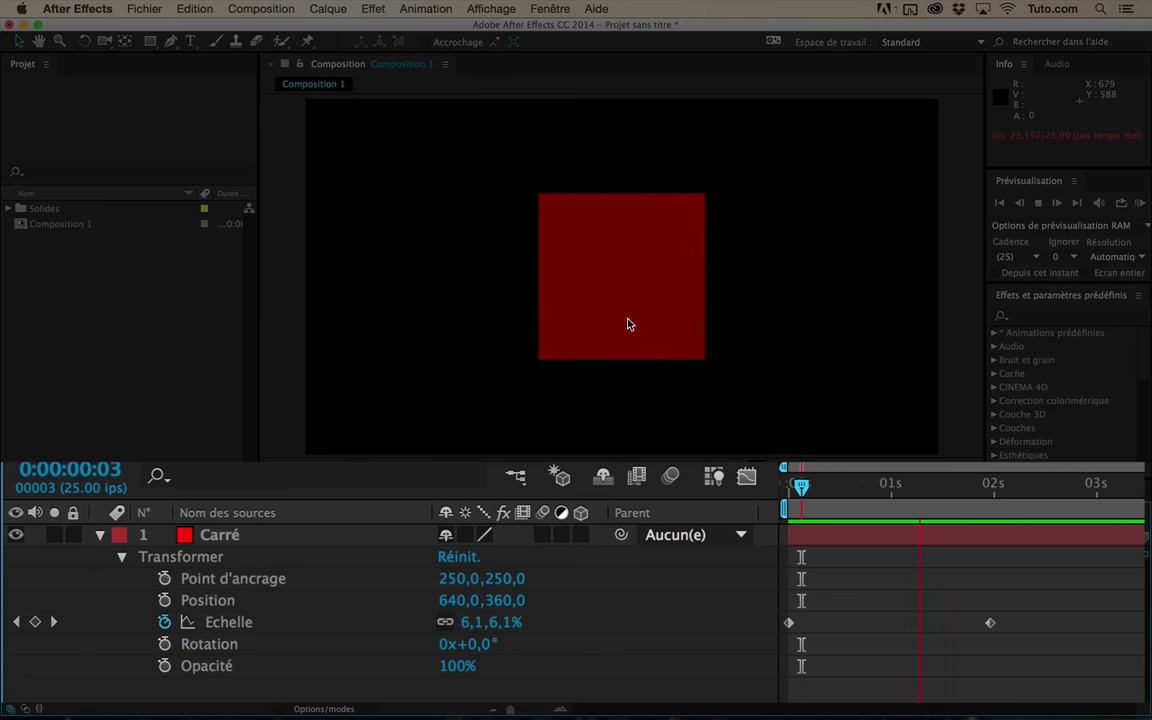
key("space")
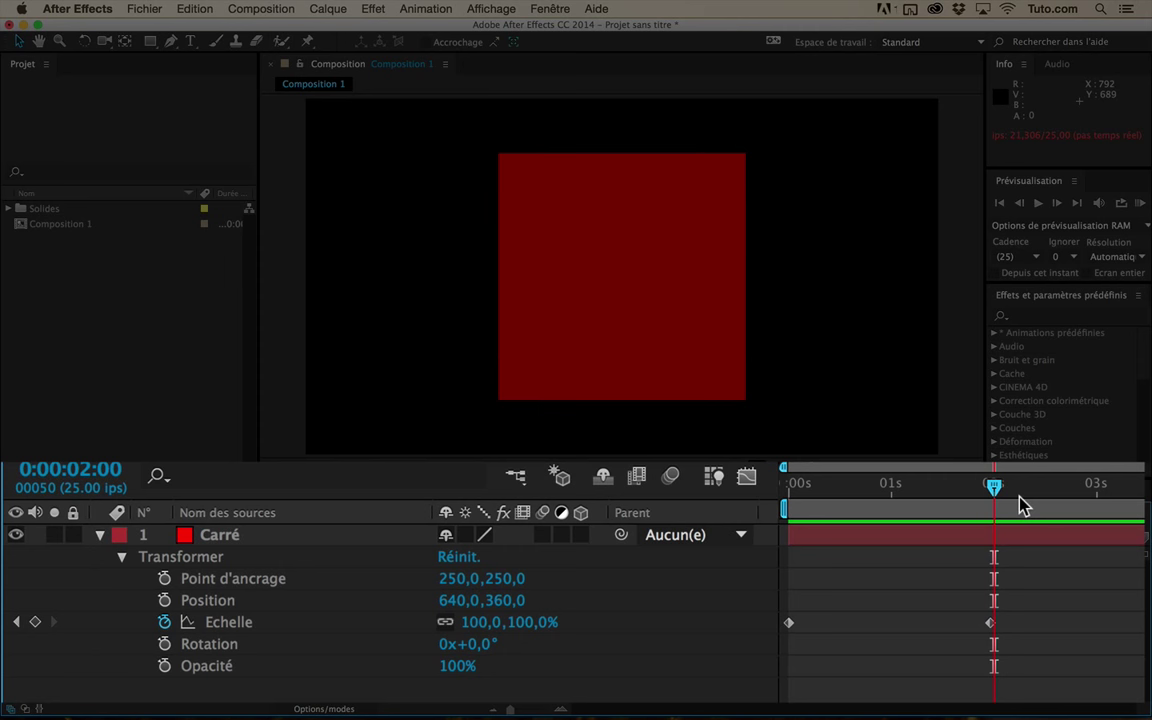
left_click_drag(1021, 505, 876, 515)
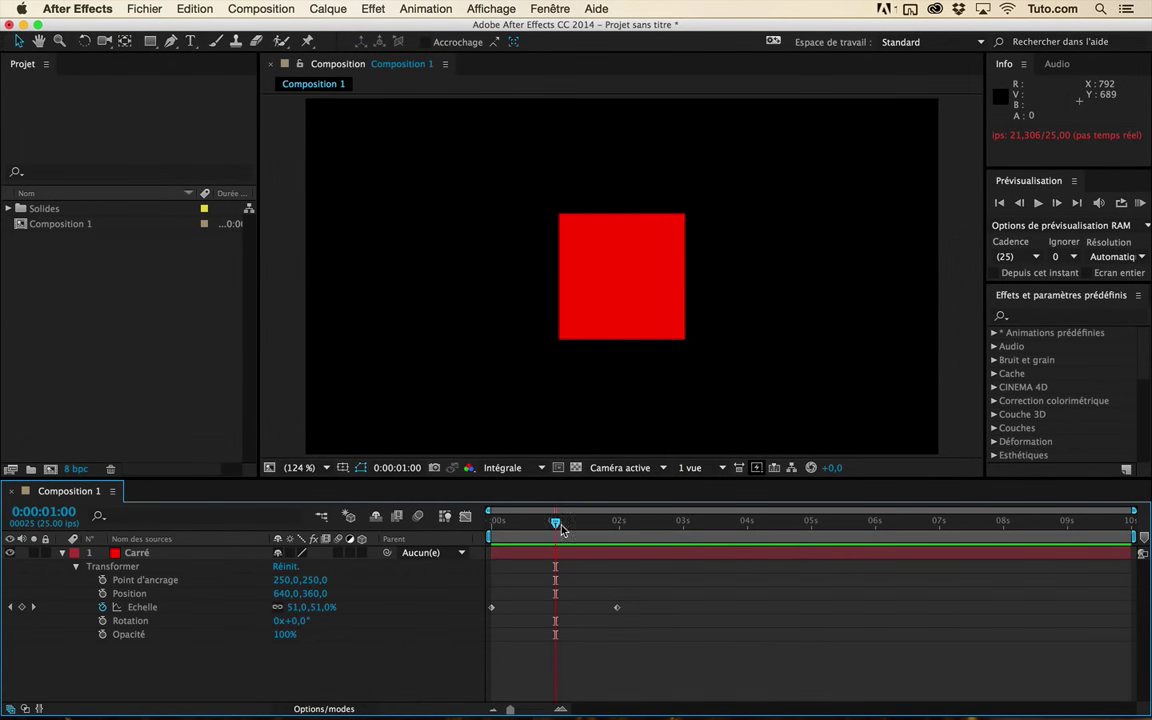
left_click_drag(562, 530, 781, 524)
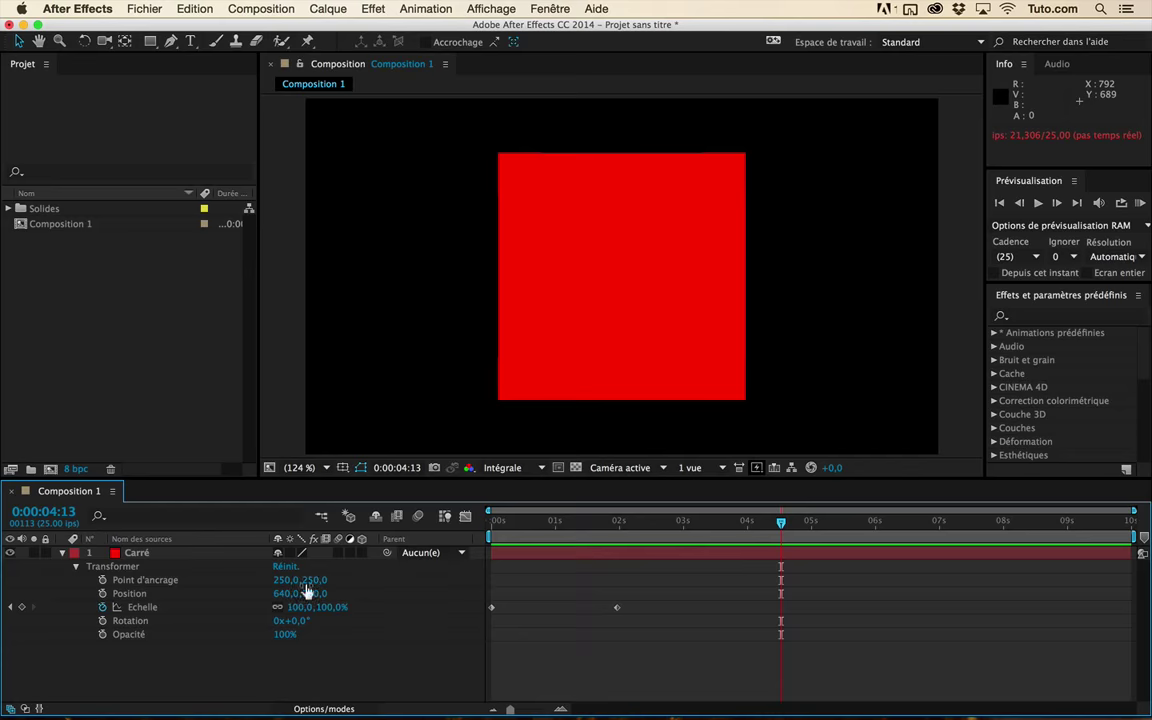
Add a scale keyframe at 0:00:04:13, then scrub back to about 0:00:00:14.
left_click(22, 607)
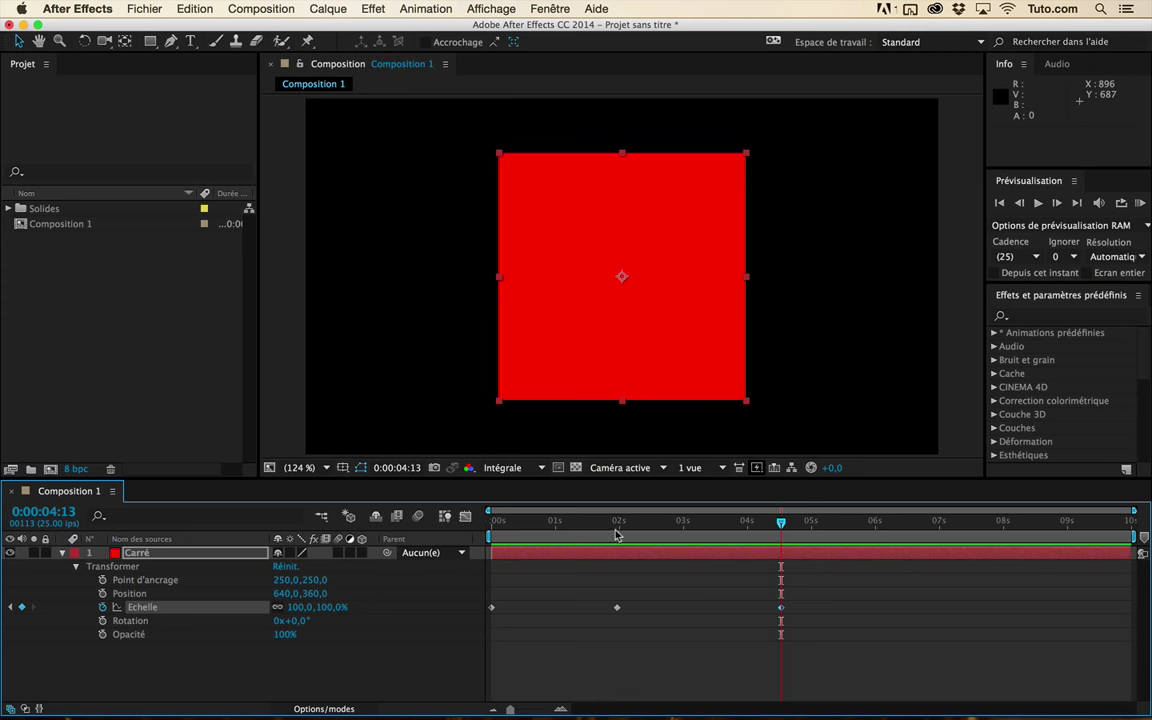
left_click_drag(545, 521, 525, 523)
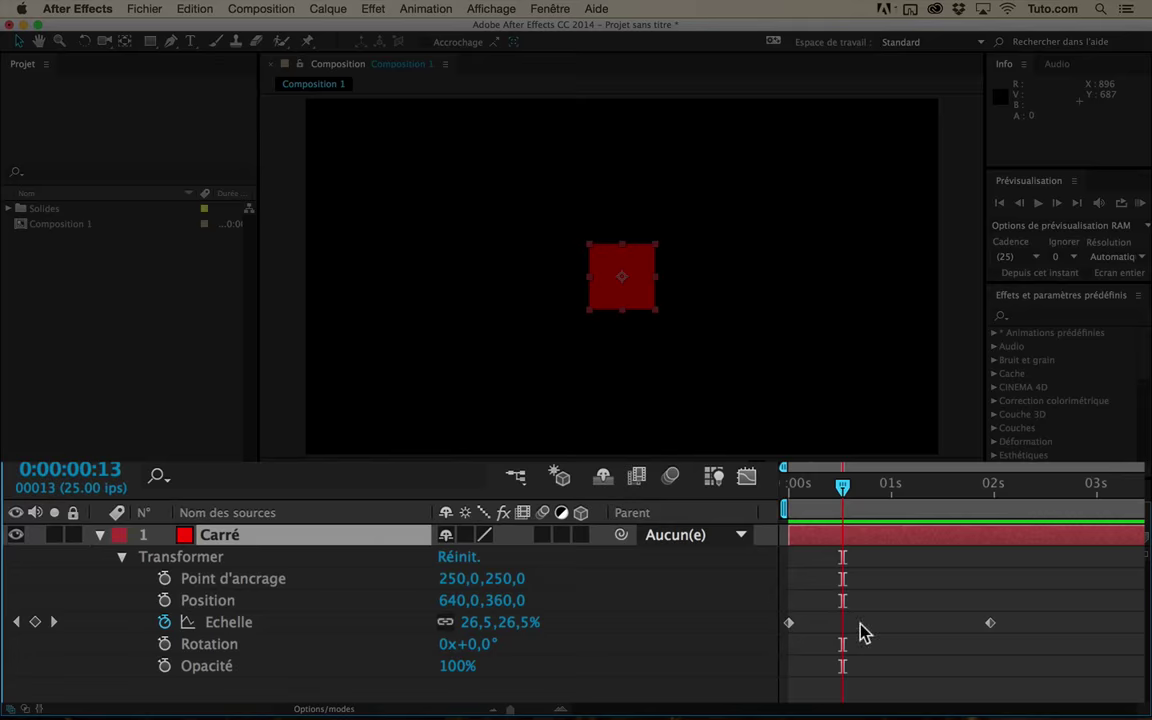
mouse_move(843, 487)
left_mouse_down()
mouse_move(896, 500)
mouse_move(846, 500)
left_mouse_up()
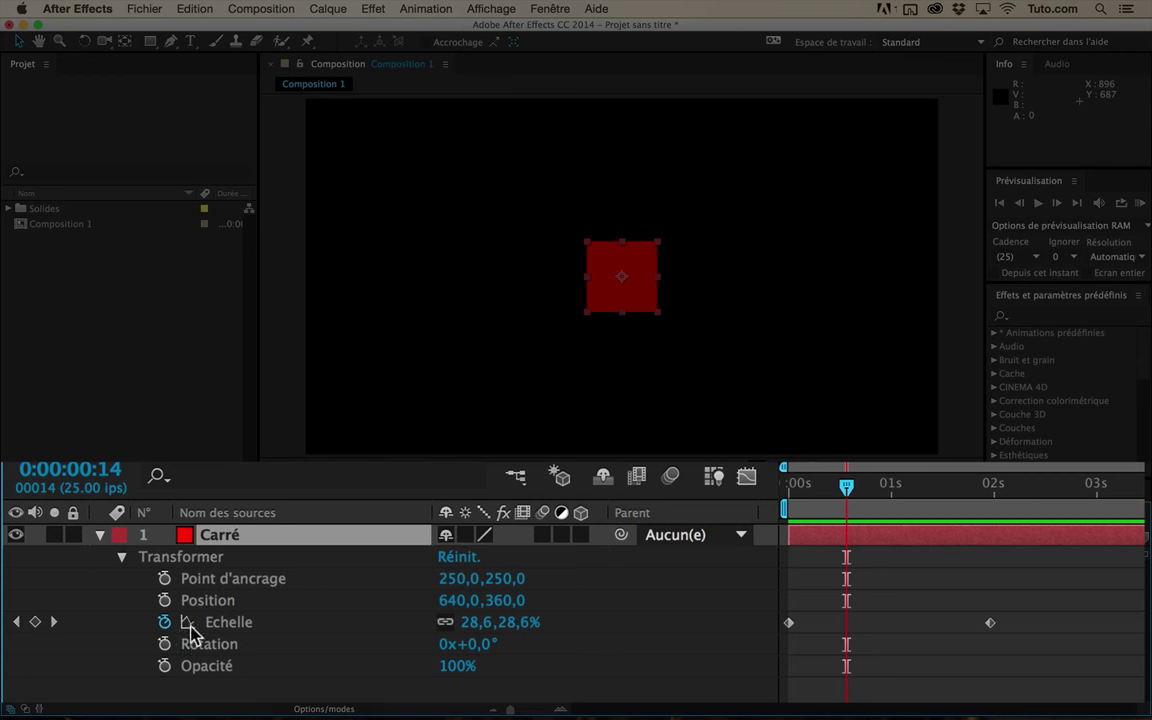
Add a 28.6% scale keyframe at 0:00:00:14 and check its value.
left_click(36, 622)
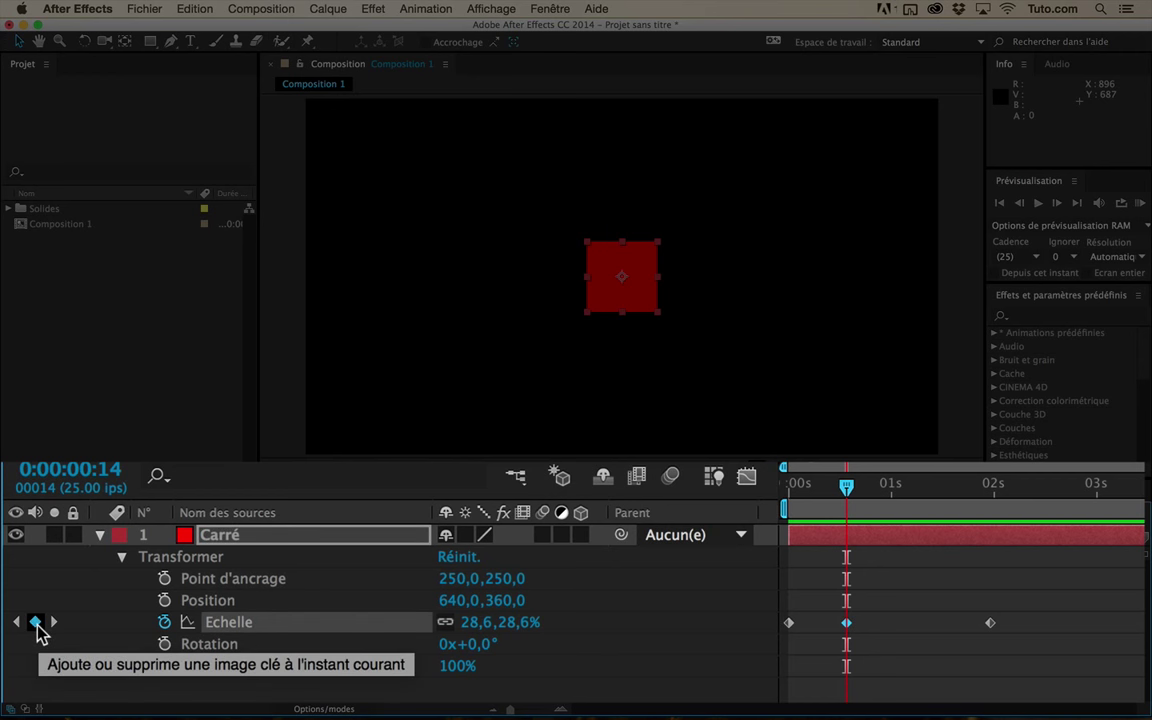
mouse_move(847, 634)
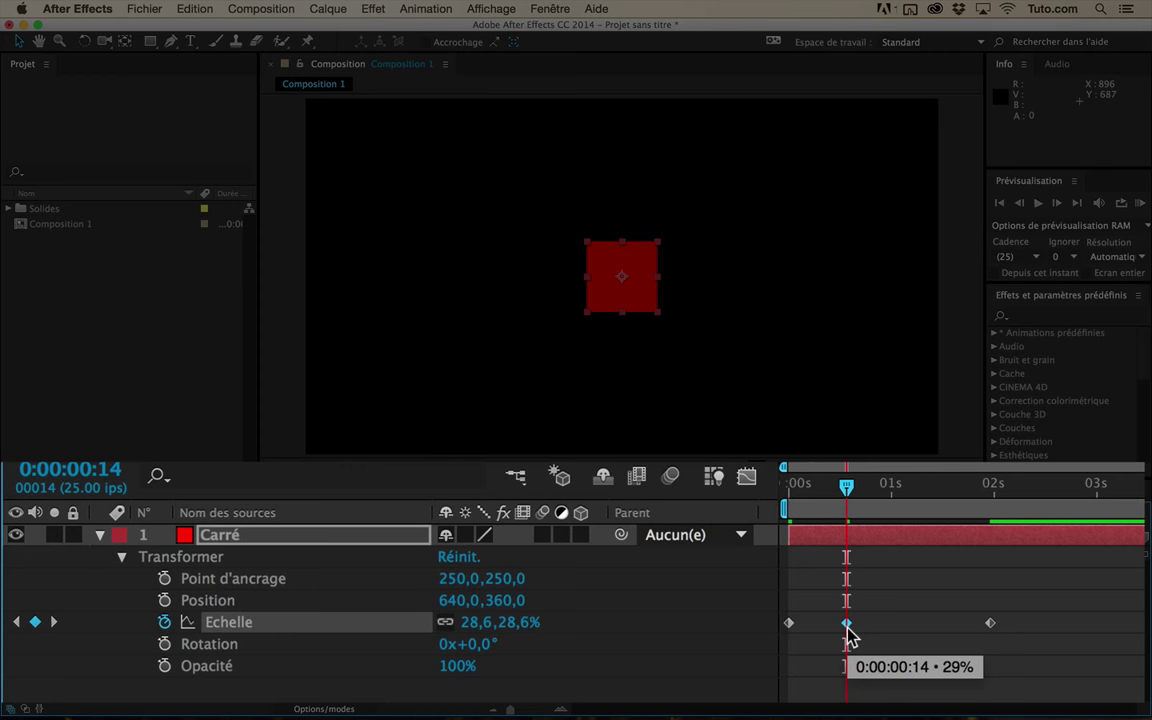
left_click(476, 622)
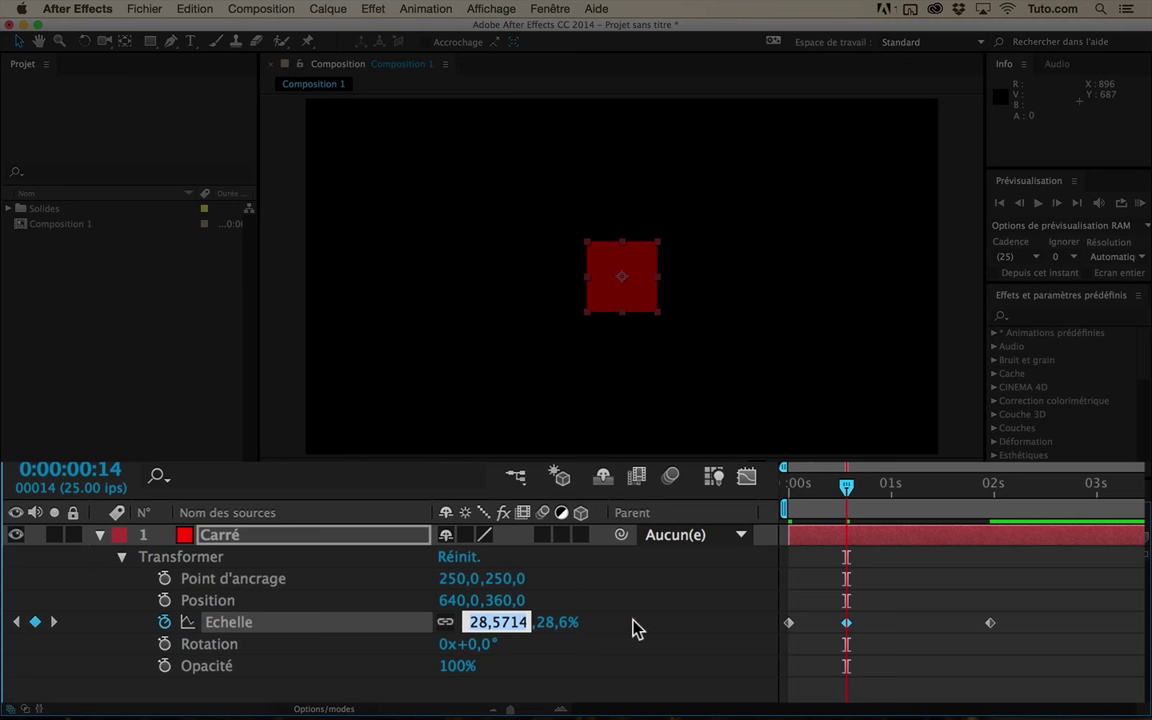
left_click(900, 628)
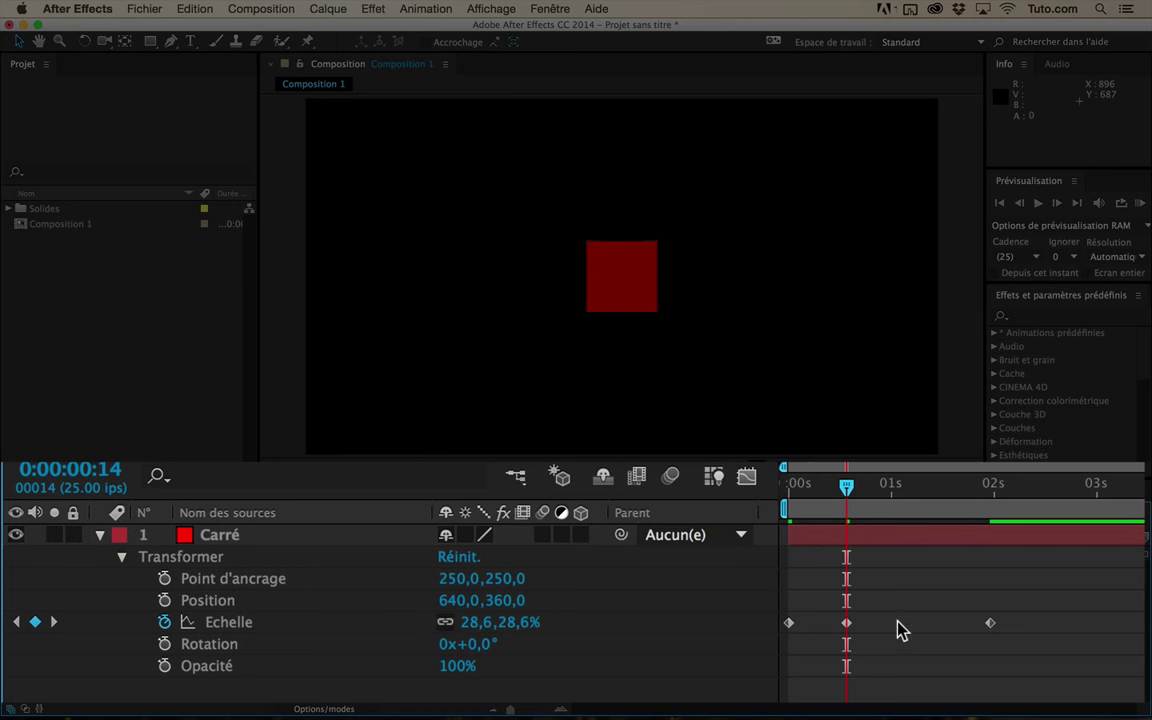
left_click_drag(853, 614, 838, 637)
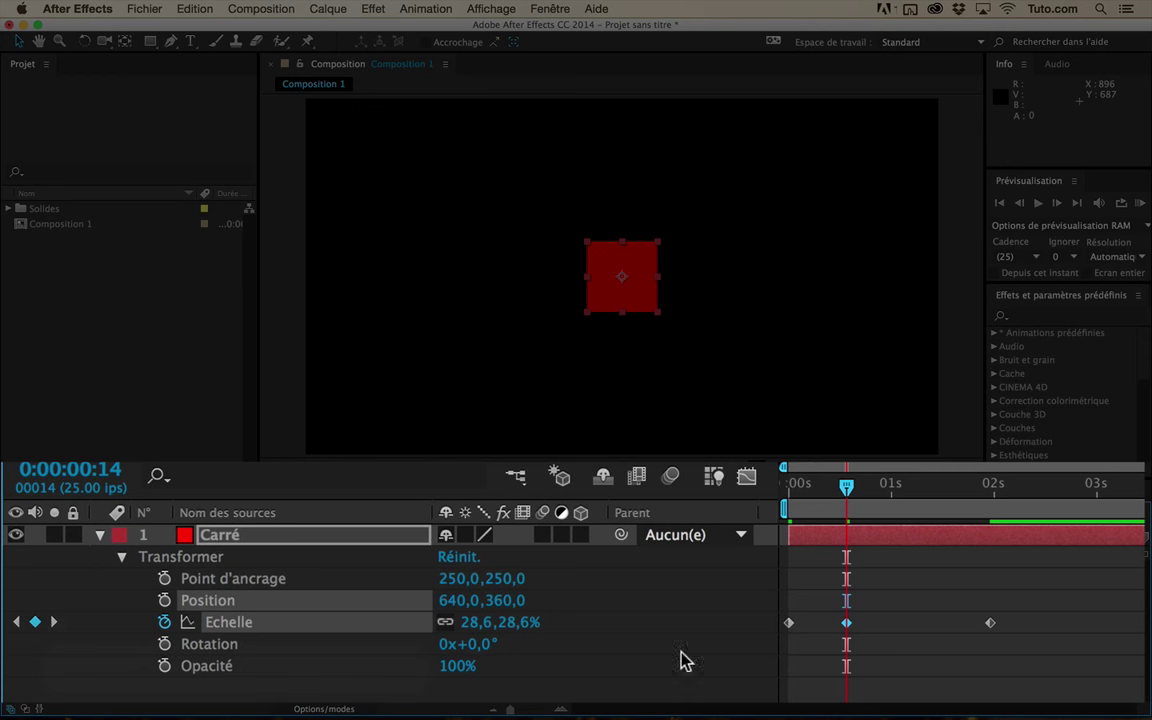
left_click(635, 396)
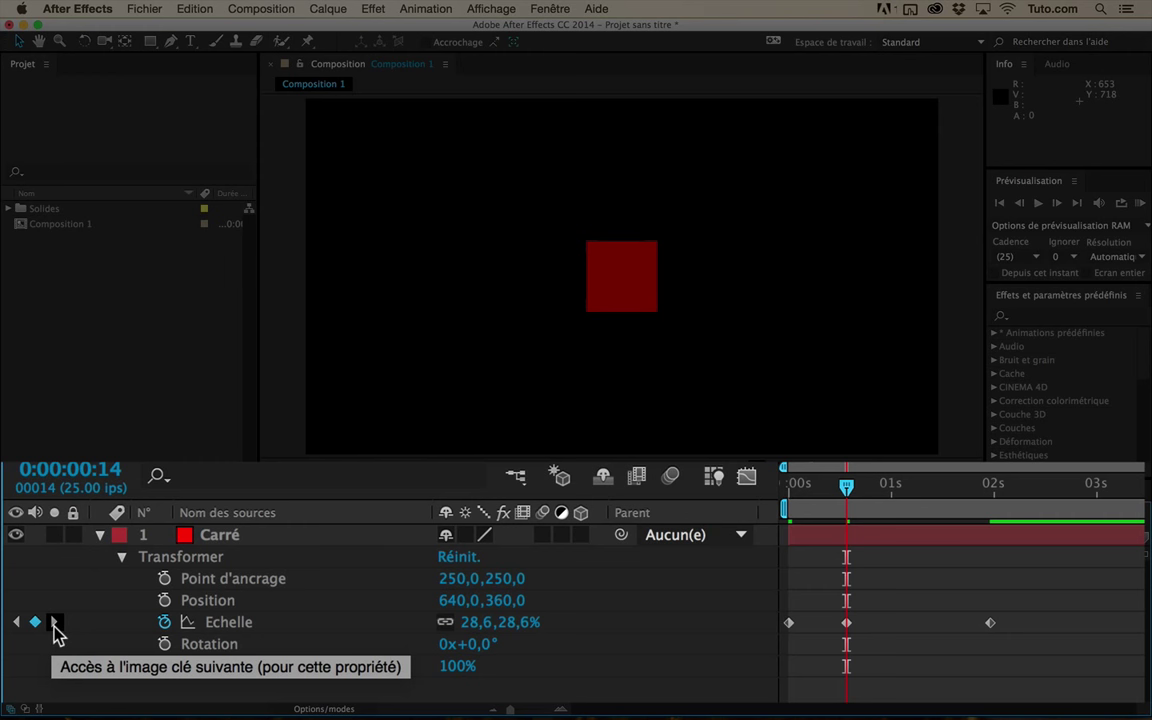
Step through the scale keyframes with the navigator and J/K, scrub the growth, and return to 0:00:00:00.
left_click(55, 623)
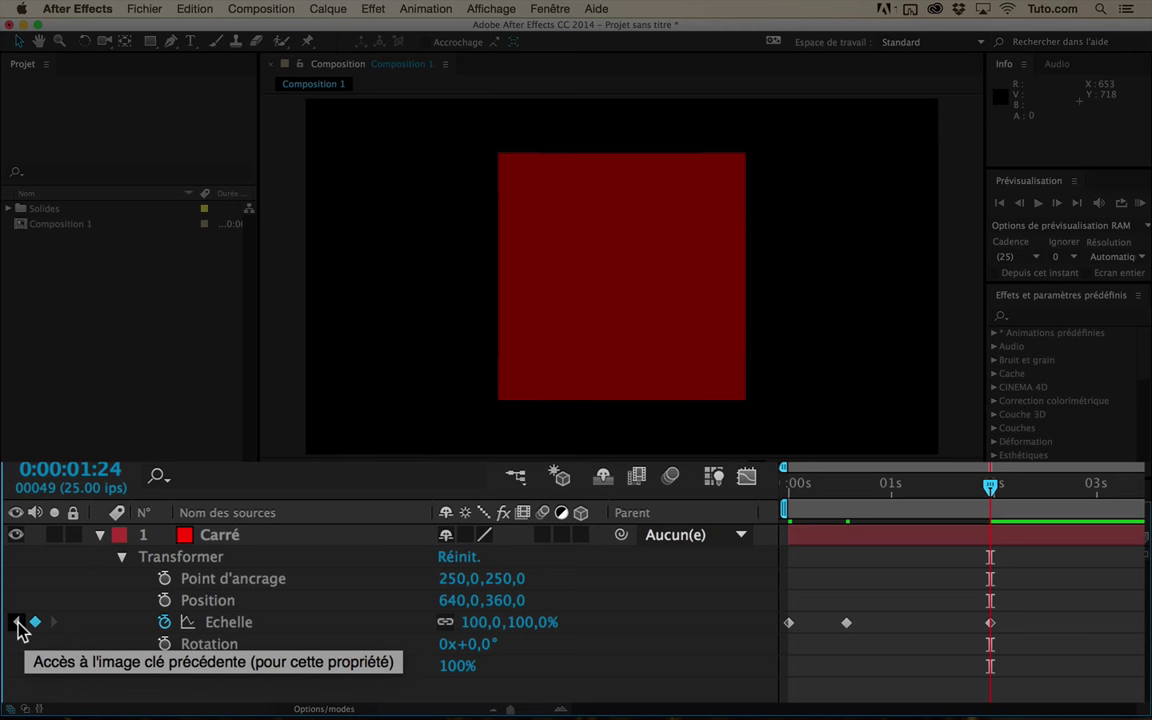
left_click(17, 622)
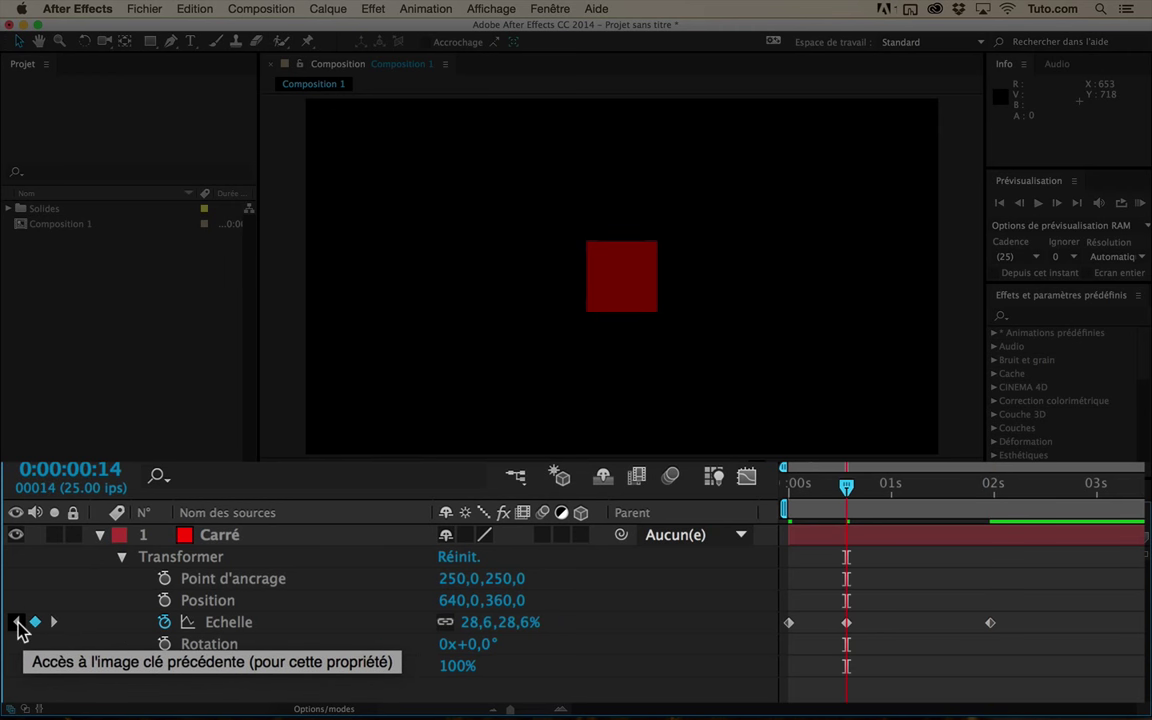
left_click(17, 622)
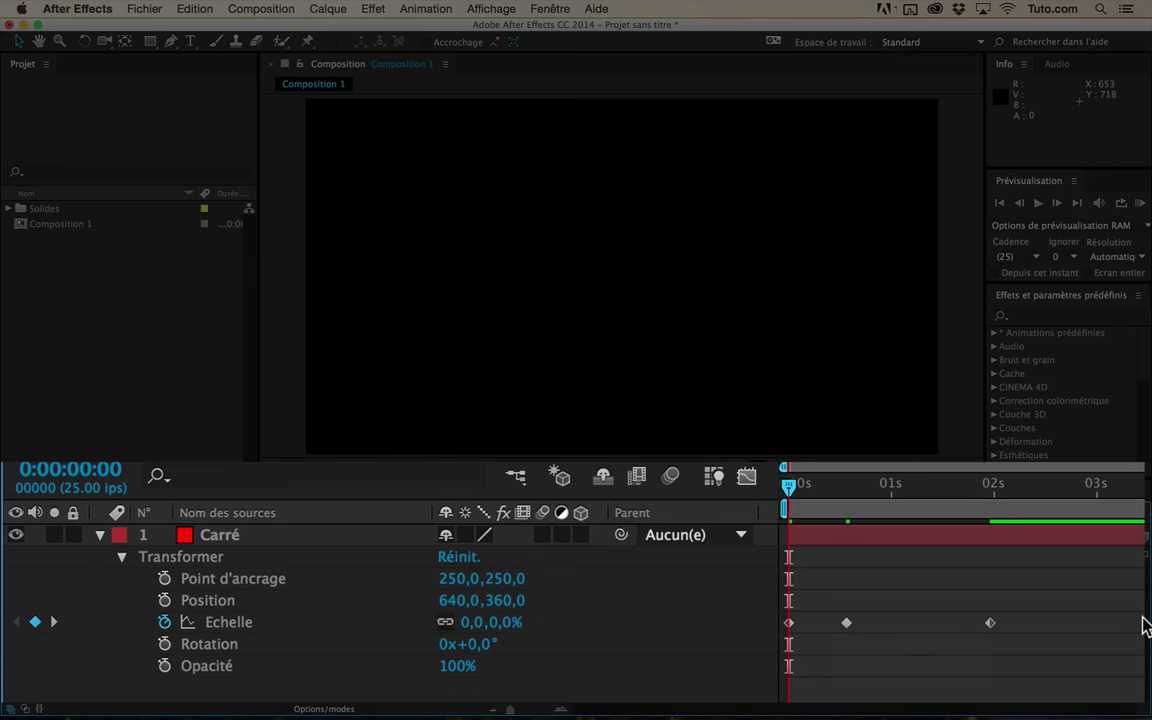
key("k")
key("k")
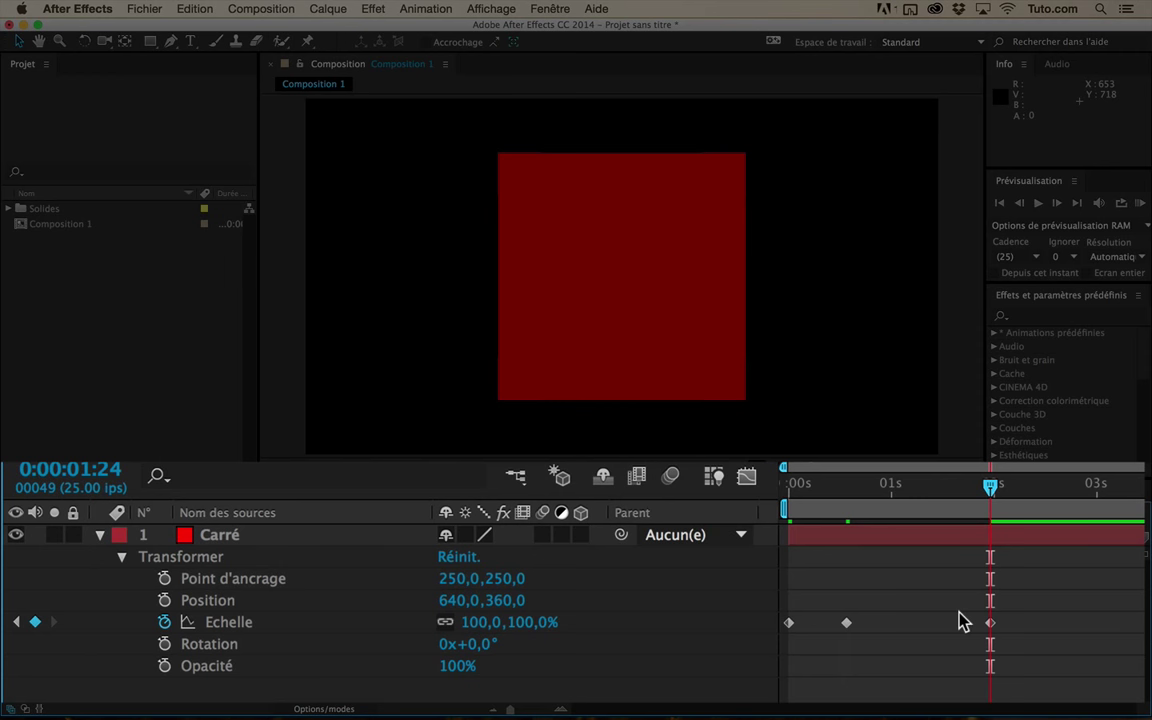
key("j")
key("j")
key("k")
key("k")
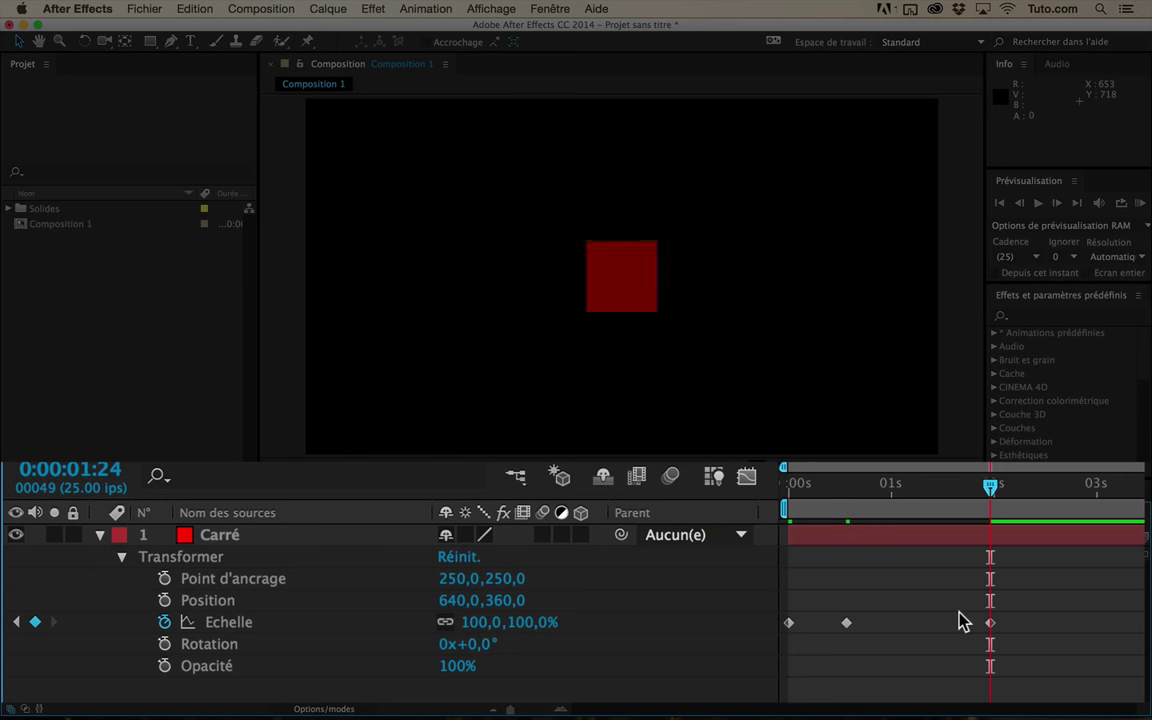
key("j")
key("j")
key("k")
key("k")
key("j")
key("j")
key("k")
key("k")
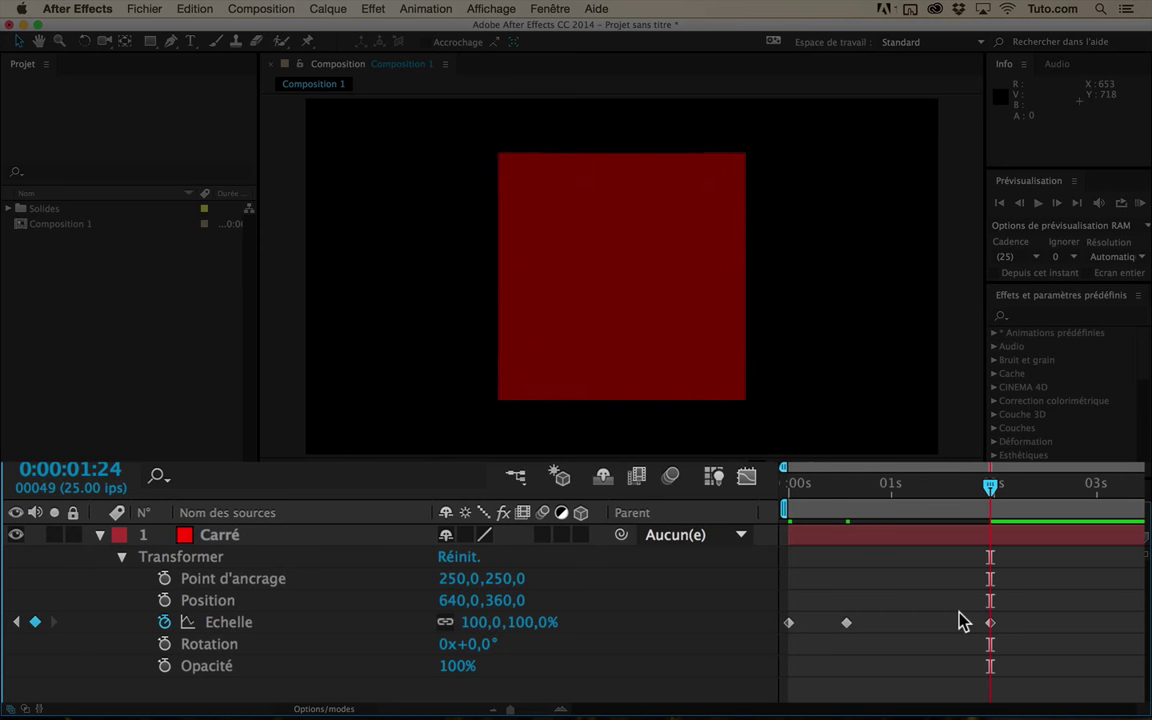
left_click_drag(970, 486, 840, 500)
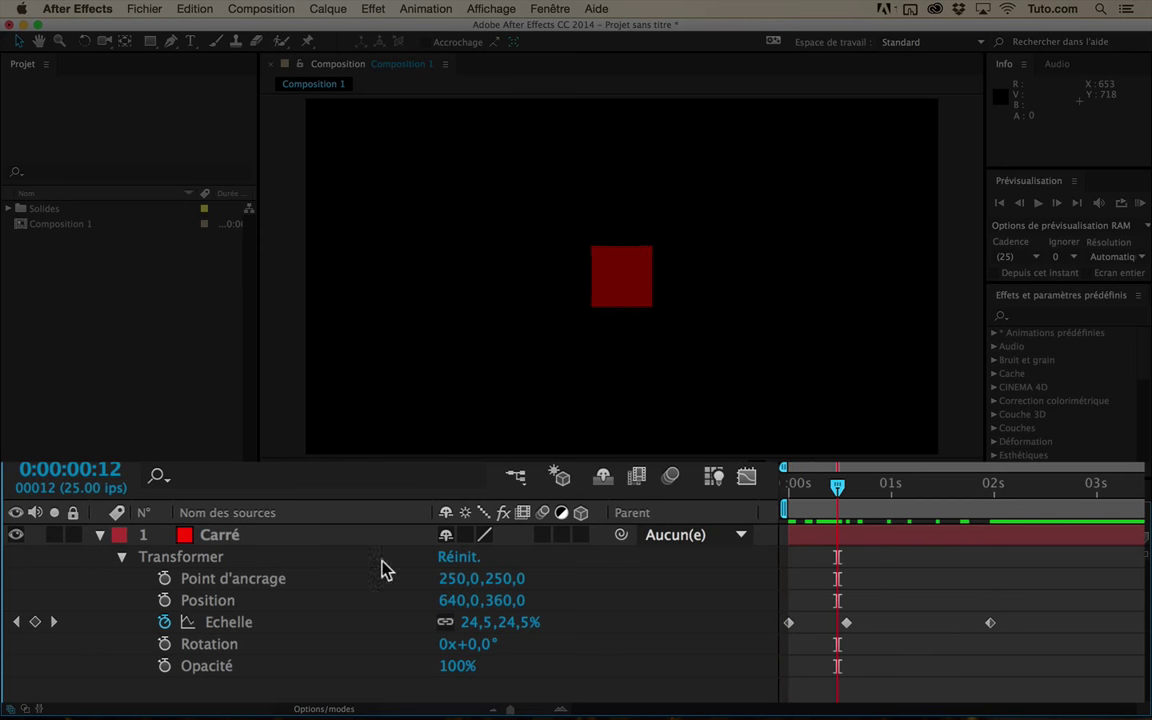
key("Home")
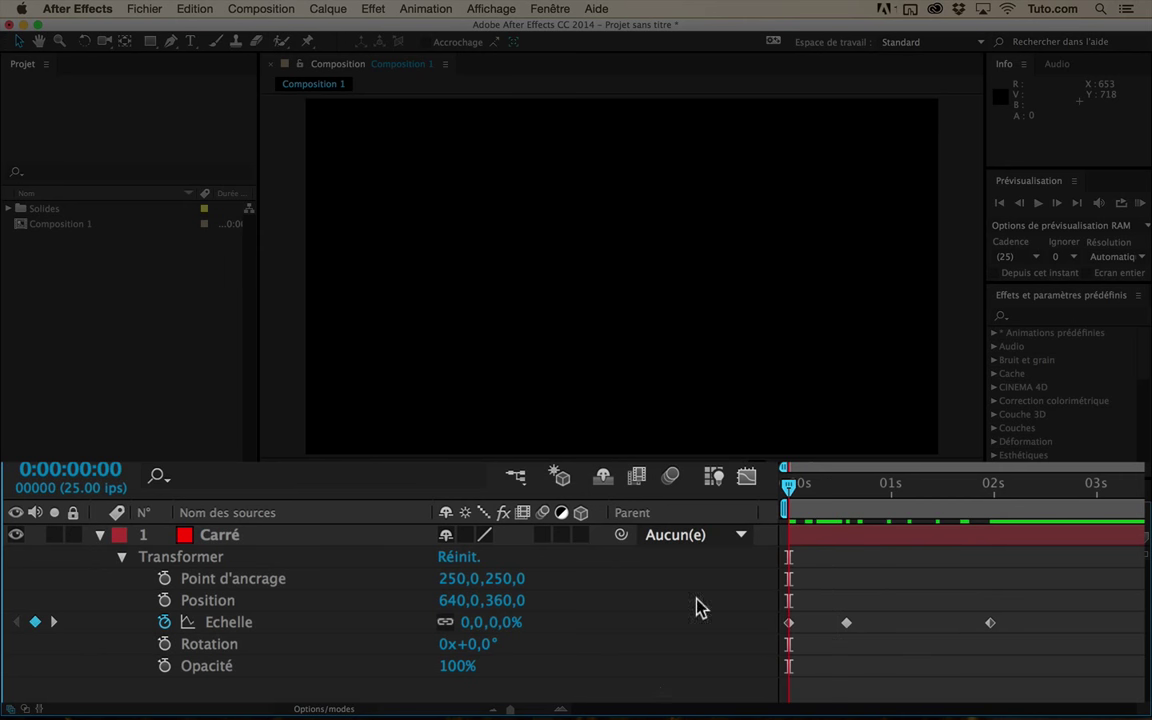
Start a rotation keyframe at 0s and remove the stray middle scale keyframe.
left_click(165, 644)
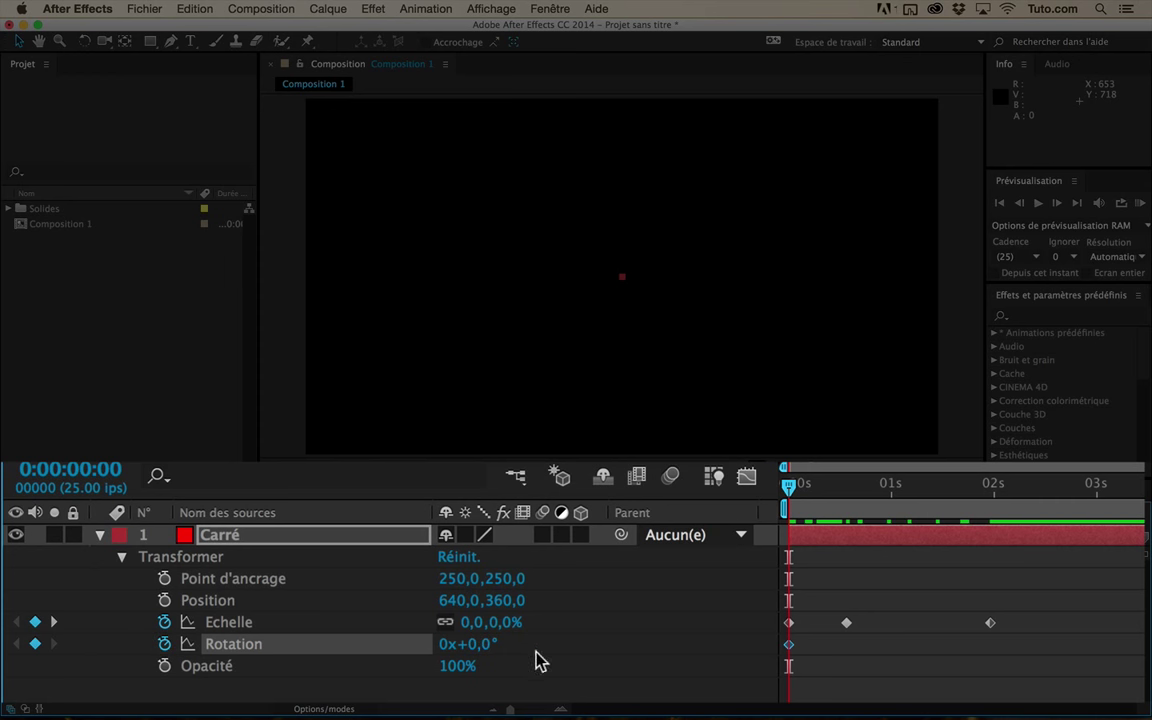
key("k")
key("k")
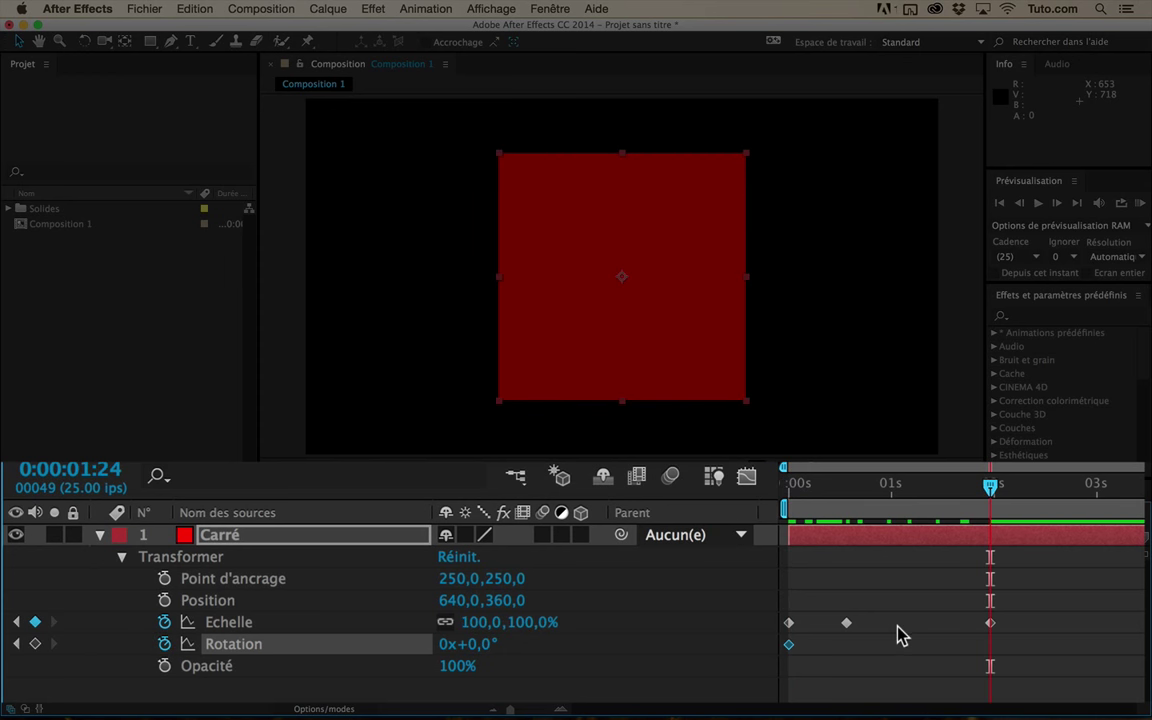
left_click_drag(872, 613, 818, 652)
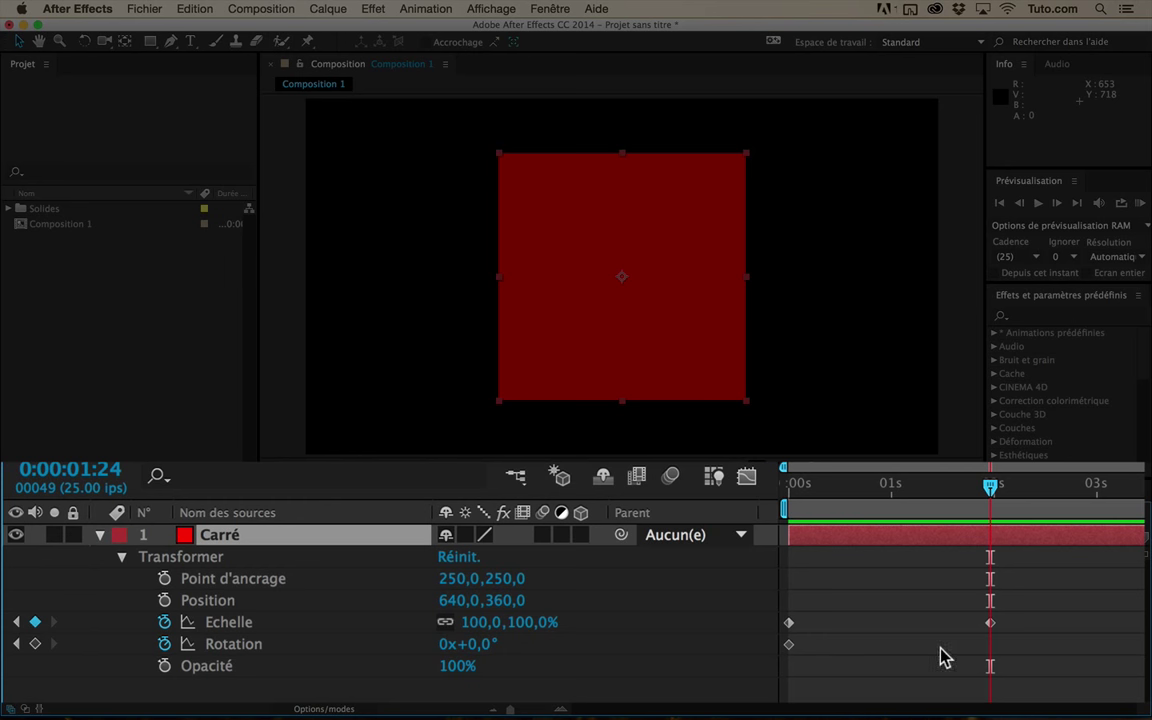
Set rotation to one full turn at 0:00:01:24 and scrub to check the spin.
mouse_move(991, 624)
left_click(444, 645)
type("1")
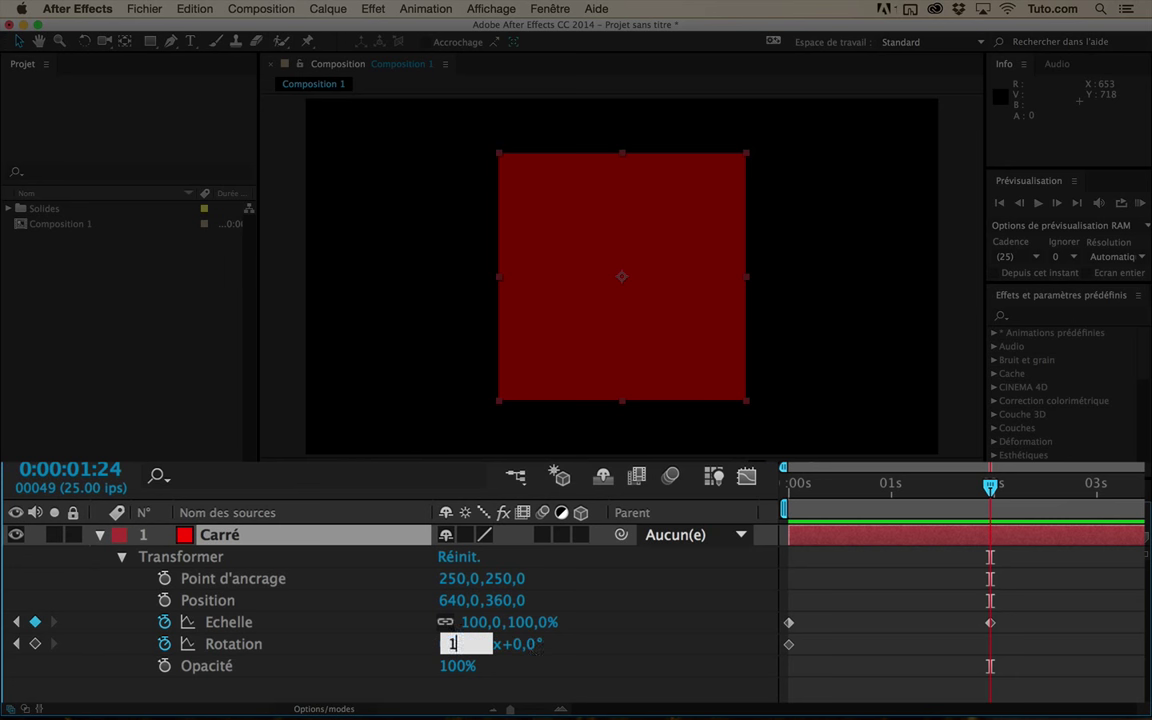
key("Return")
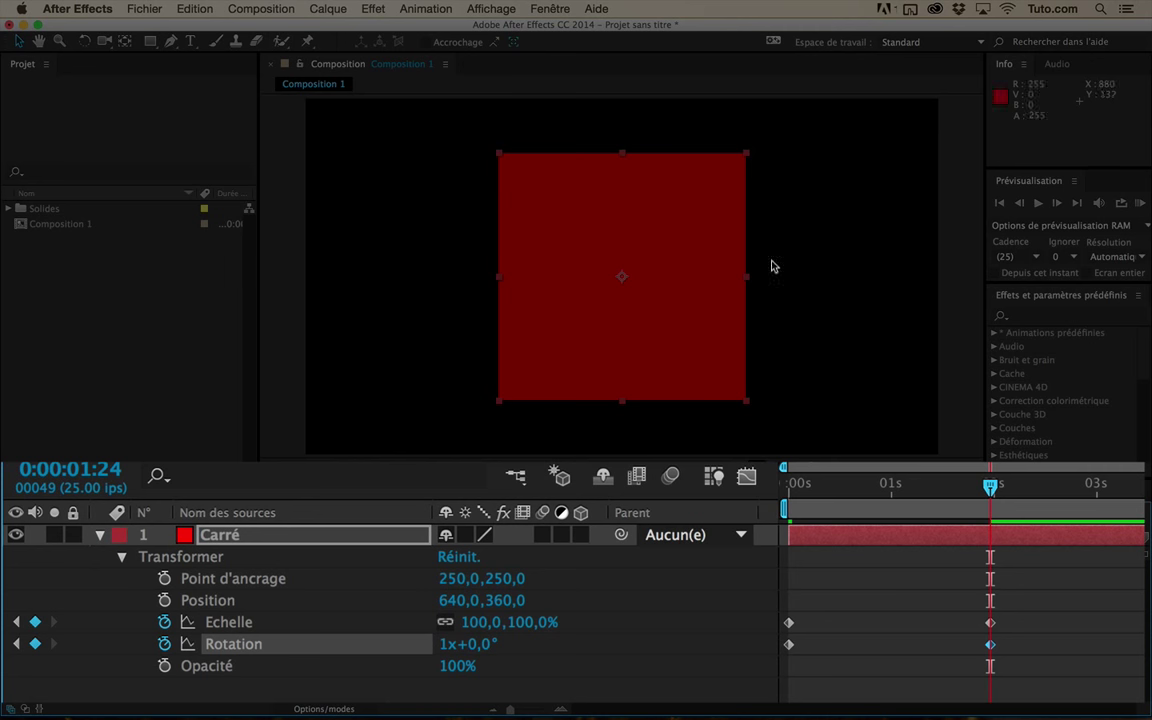
left_click_drag(990, 486, 816, 513)
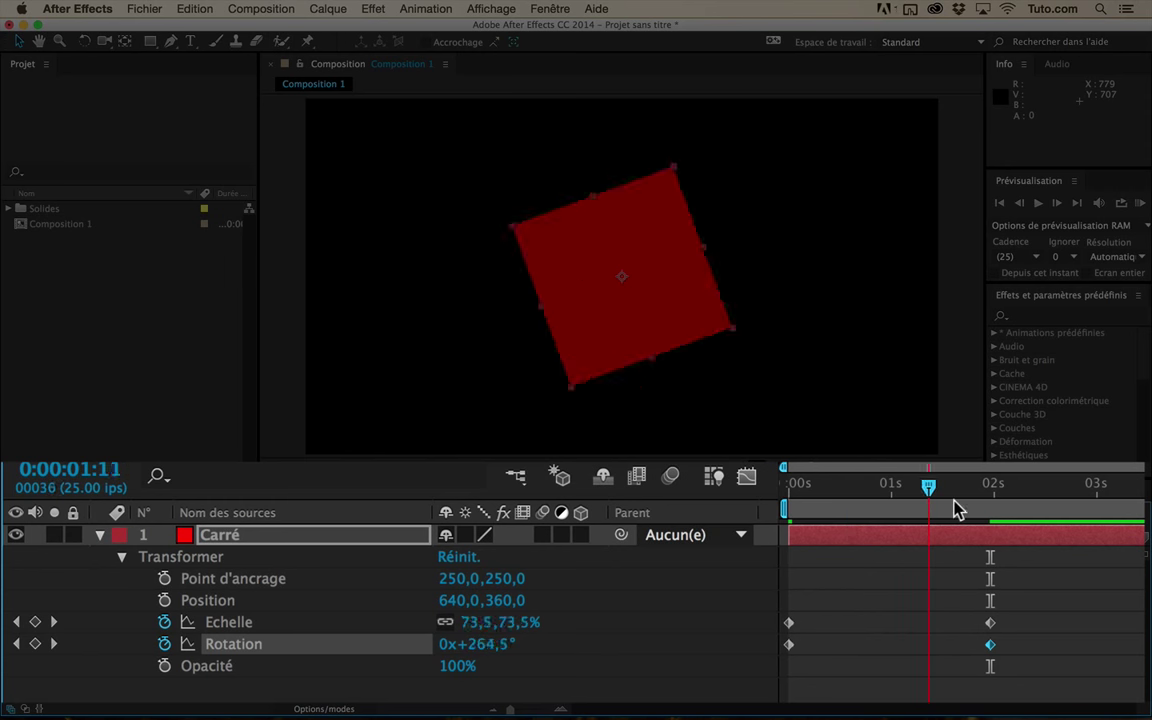
Preview the growing, spinning square and return to the 1:24 keyframe.
left_click_drag(816, 513, 826, 510)
left_click(993, 570)
key("space")
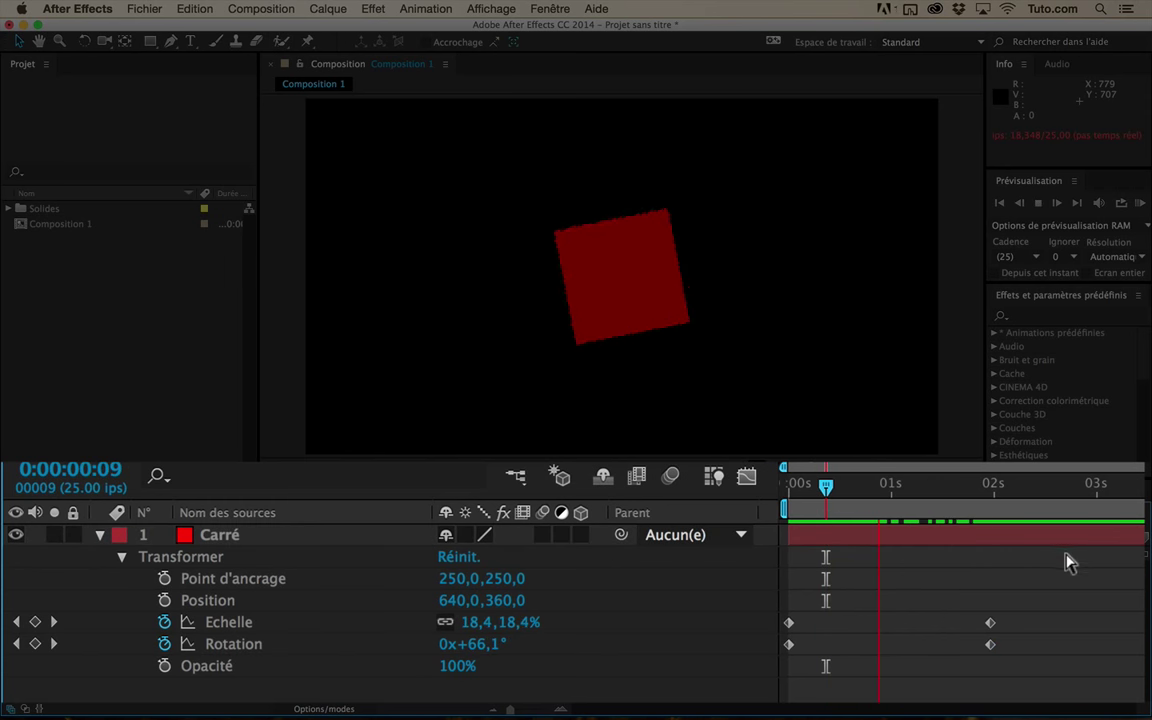
key("space")
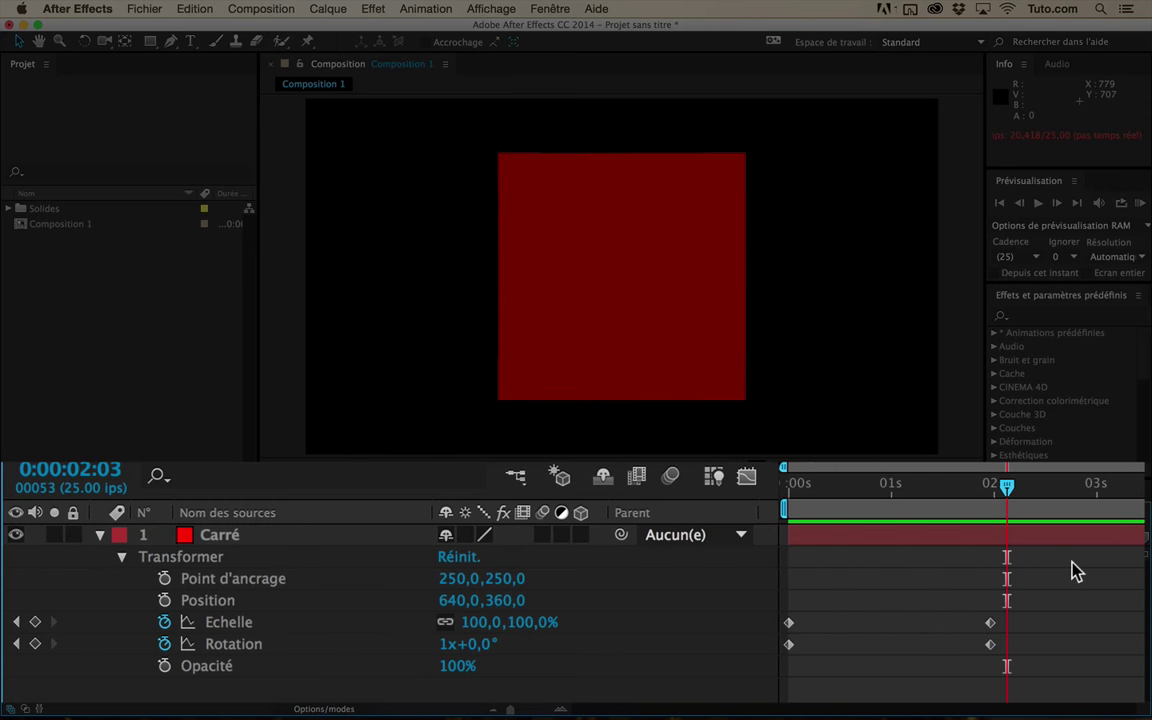
key("j")
key("j")
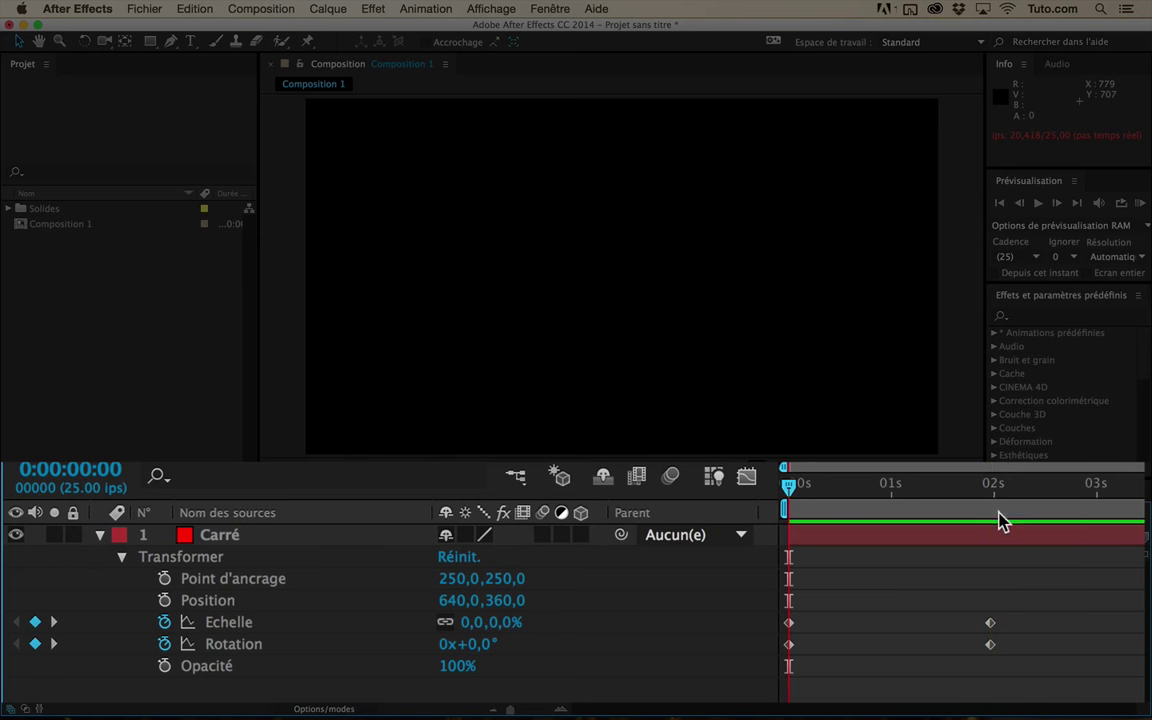
key("k")
left_click_drag(1036, 588, 975, 646)
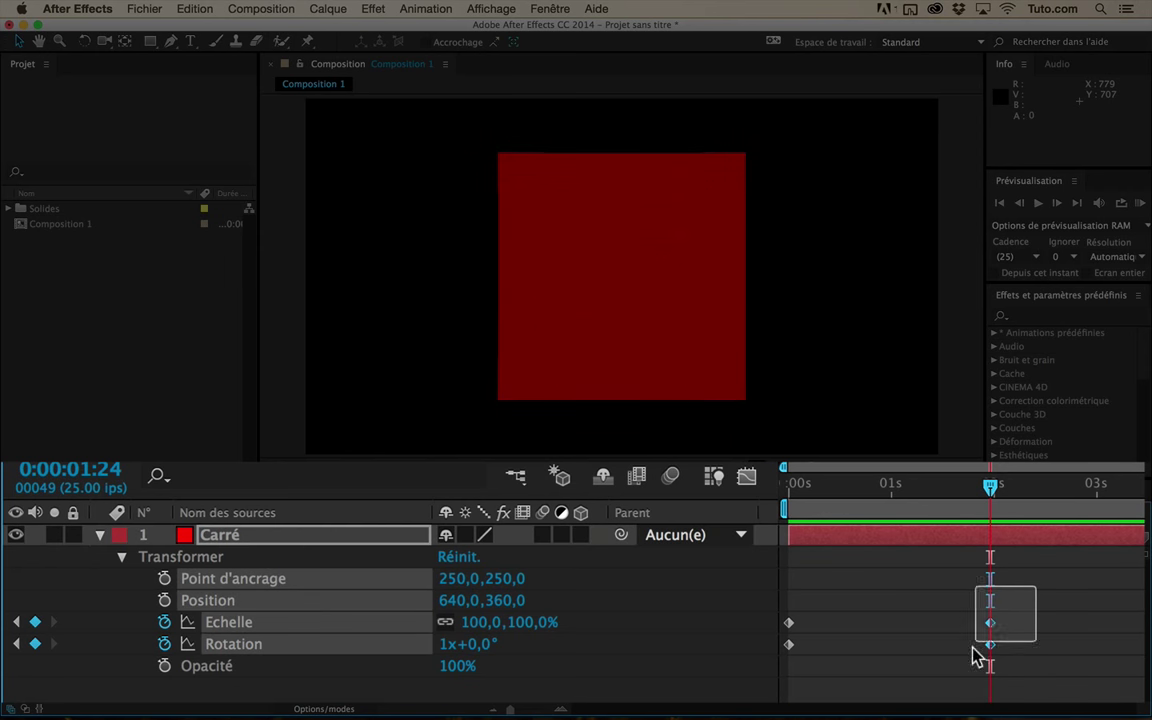
left_click(1041, 681)
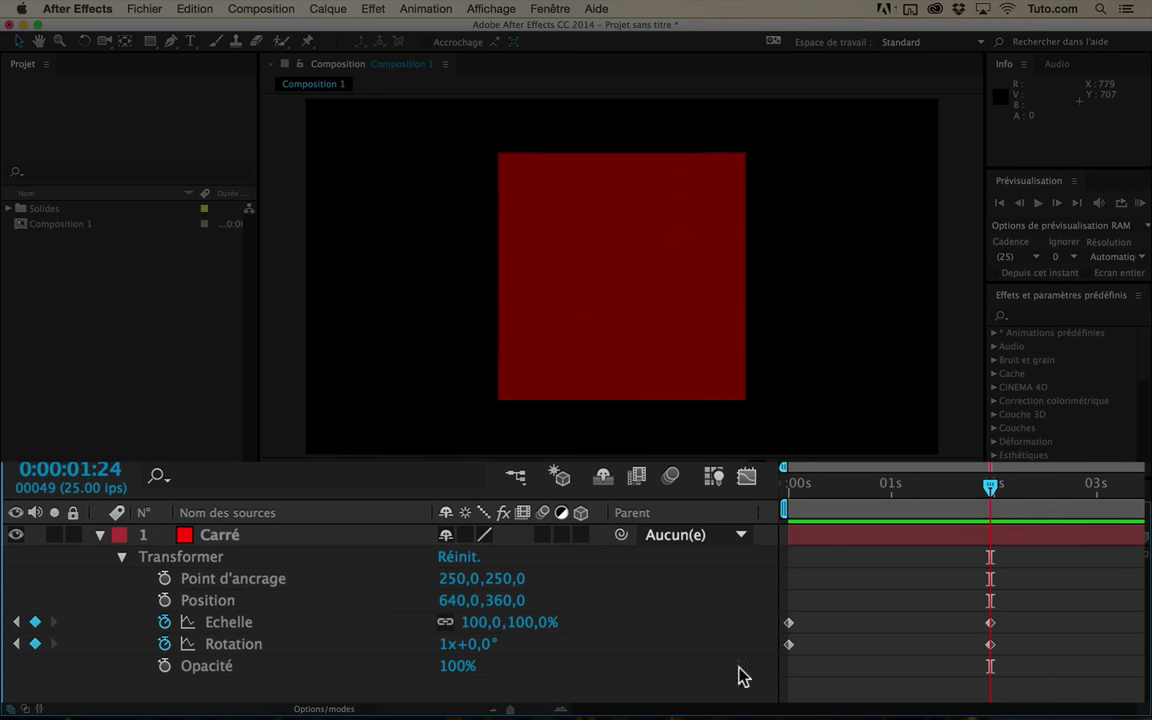
Change the 1:24 rotation keyframe to 0x+180° and RAM-preview the animation.
left_click(446, 645)
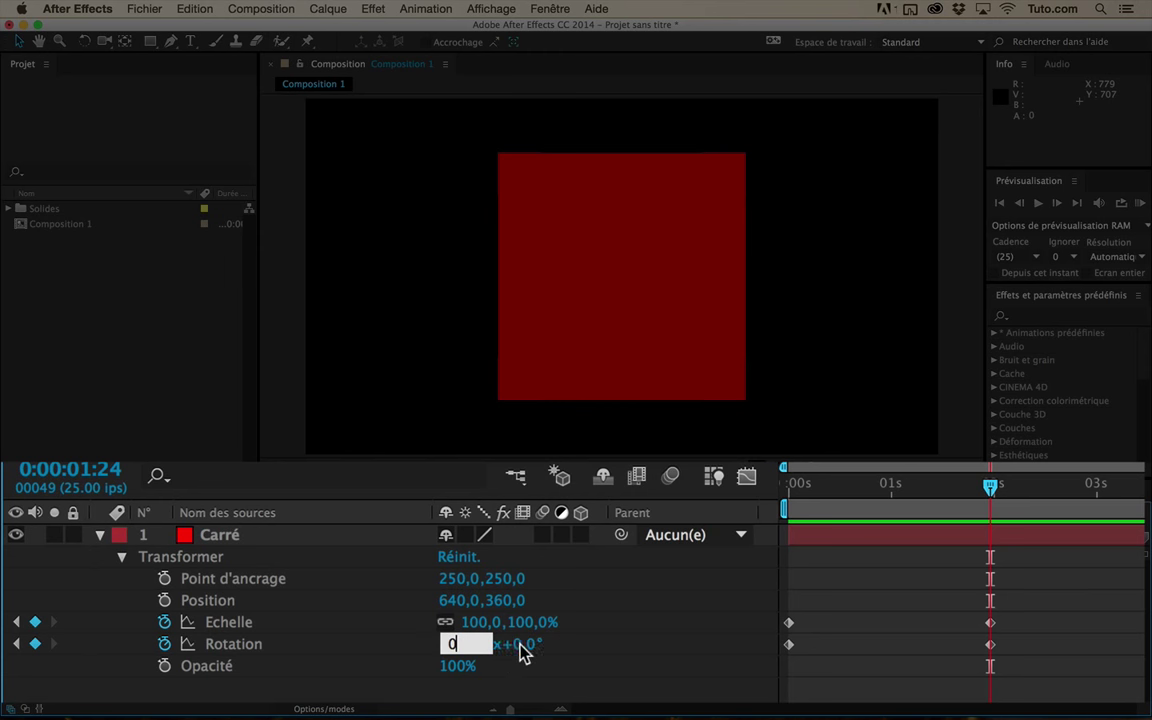
key("Return")
left_click(484, 648)
type("0x18")
key("Return")
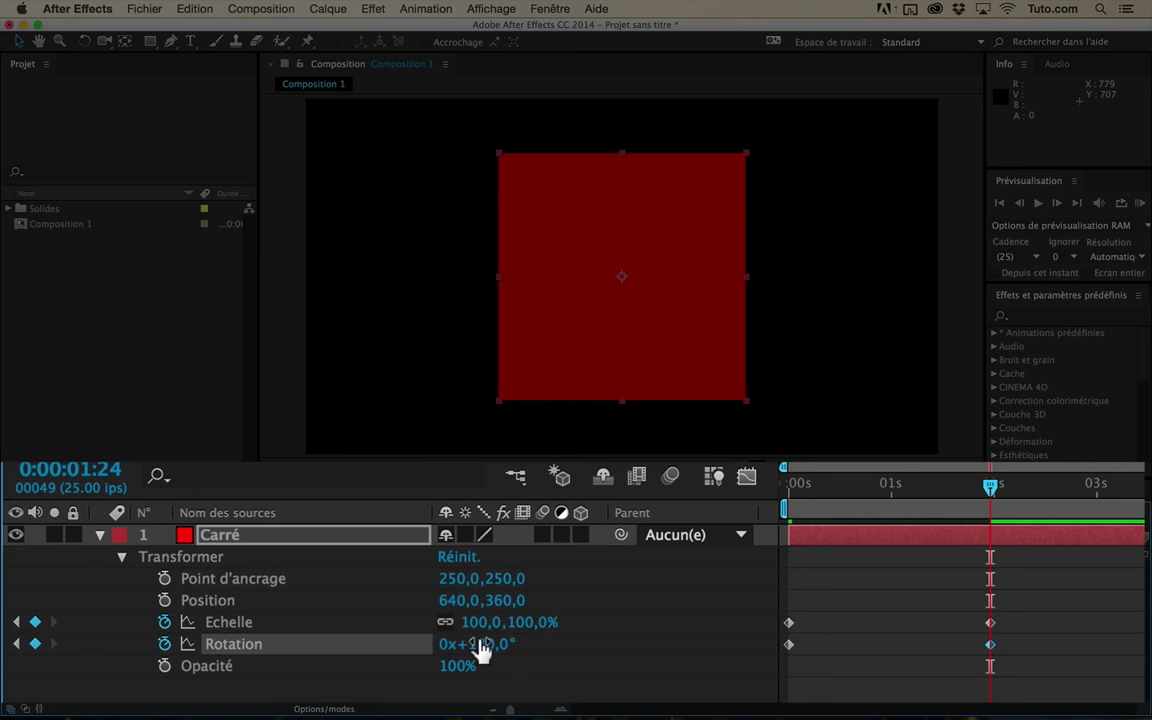
left_click(1105, 655)
key("KP_0")
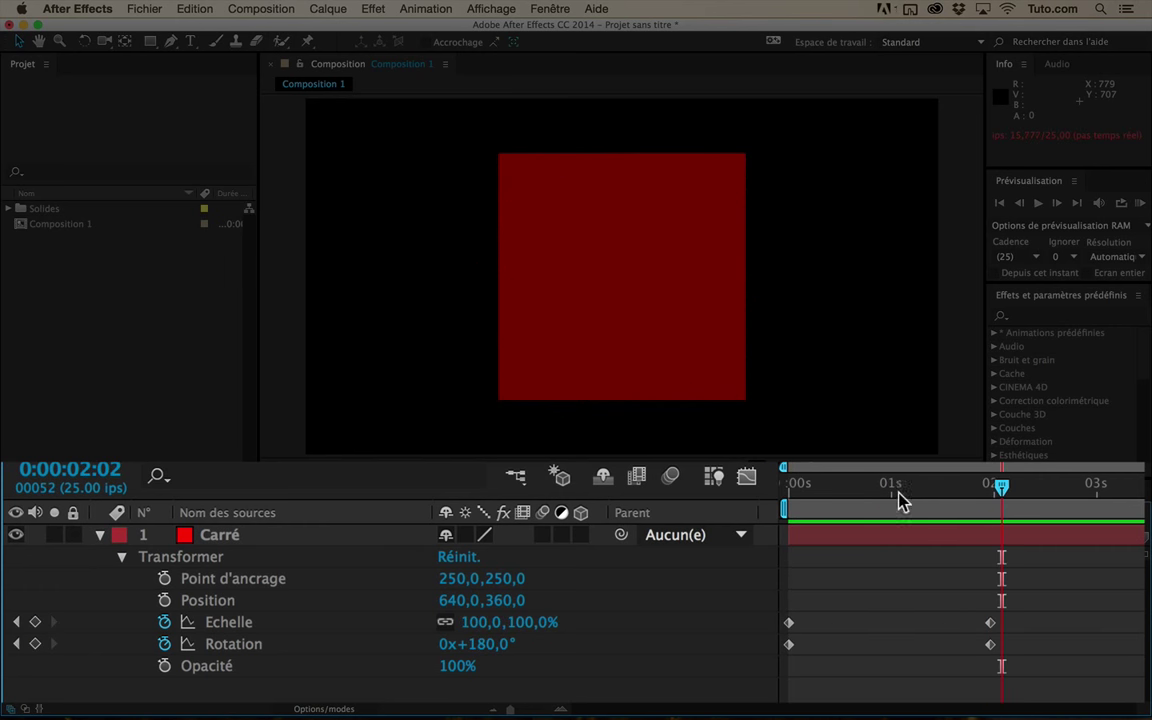
left_click_drag(900, 495, 996, 510)
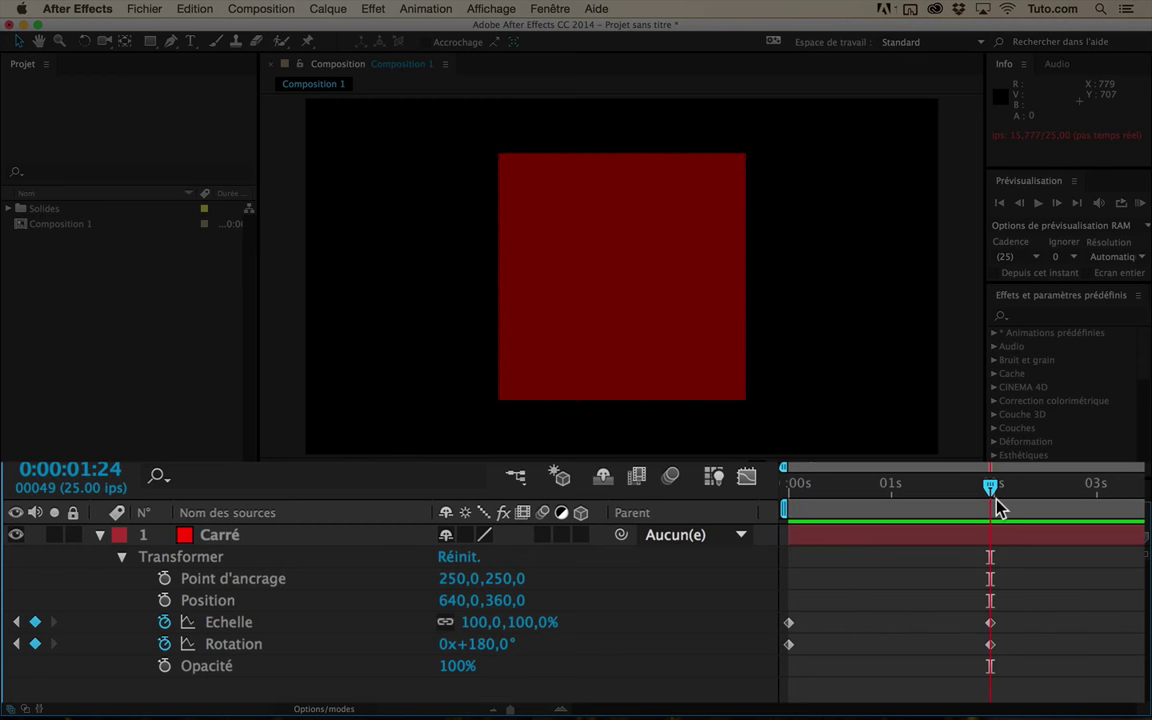
Add a Position keyframe at 1:24 holding the square centred at 640,0,360,0, alongside the scale and rotation keyframes.
left_click(164, 600)
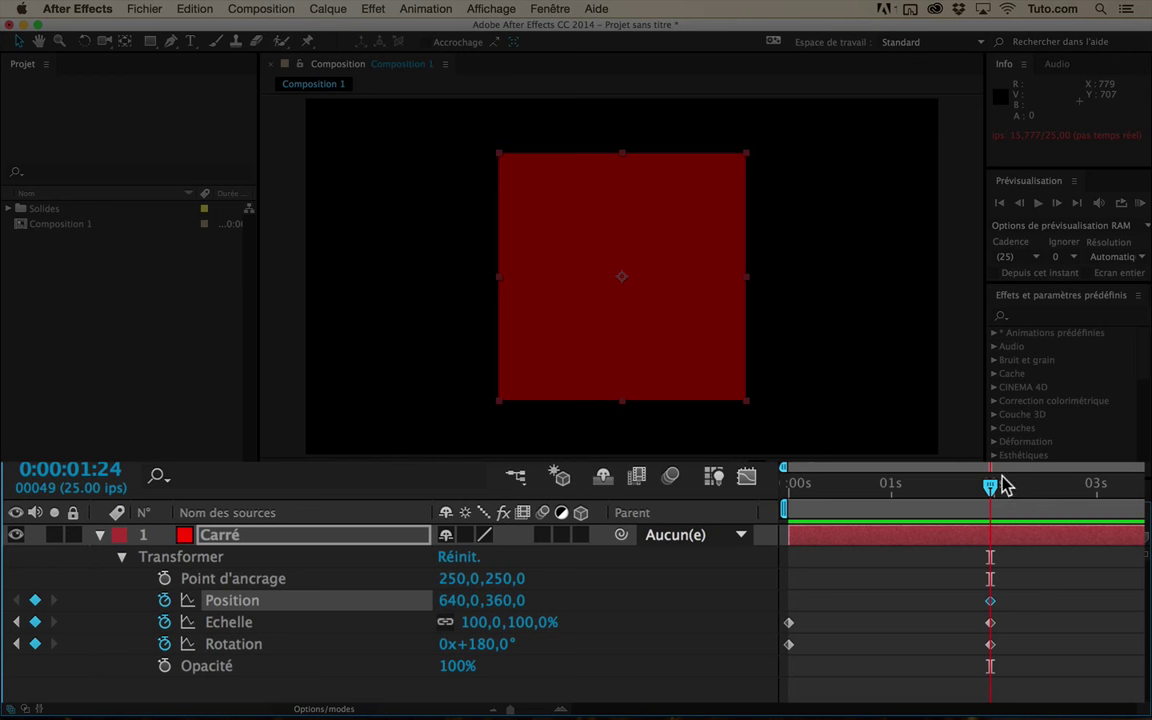
left_click_drag(1040, 571, 968, 614)
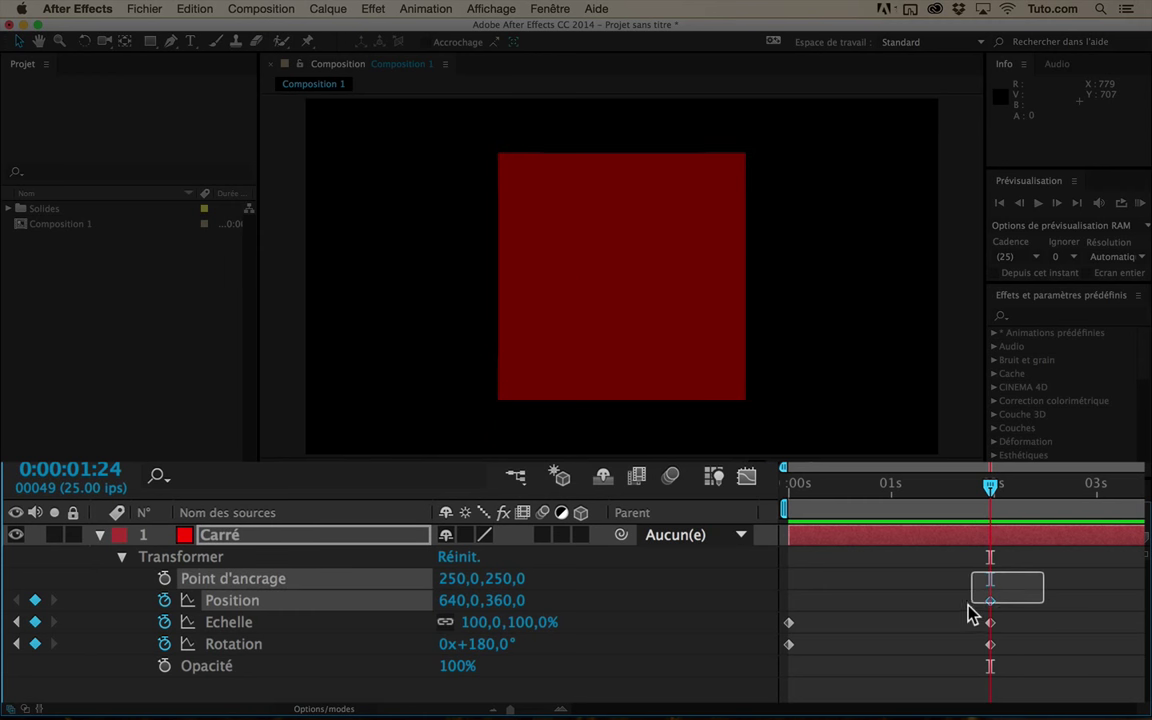
left_click(1058, 592)
left_click_drag(1031, 613, 988, 660)
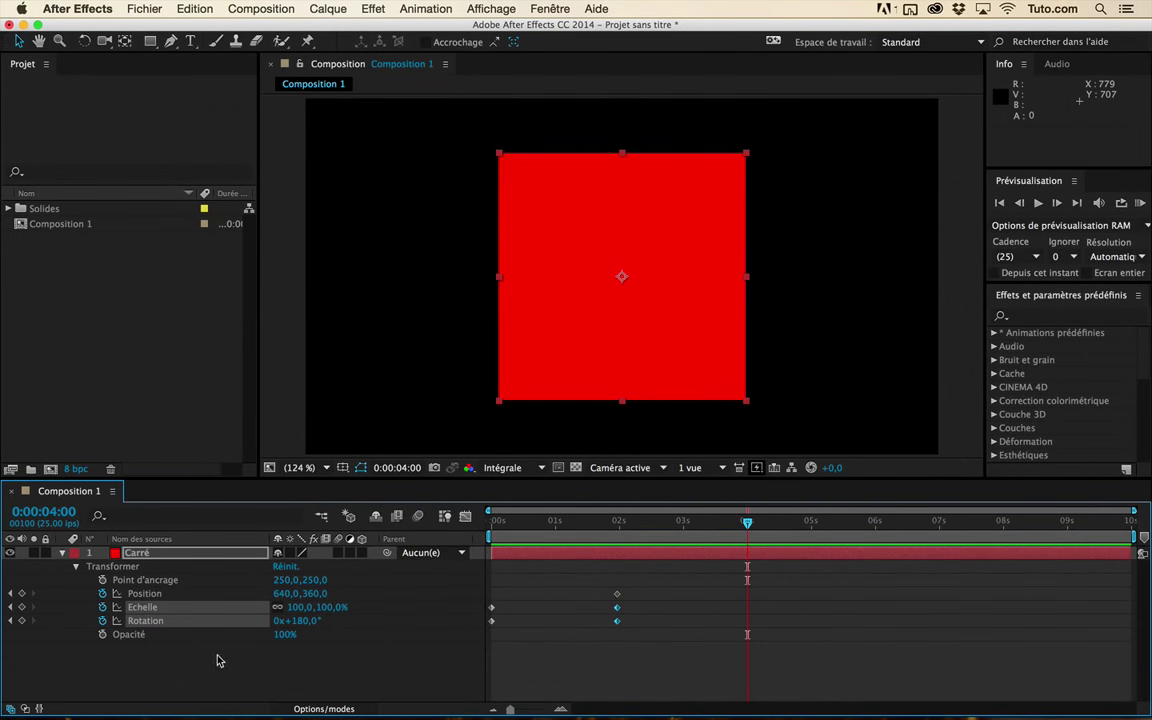
At 4:00, move the square off the upper right to 1565,5,-195,0, creating a Position keyframe.
left_click_drag(283, 597, 420, 597)
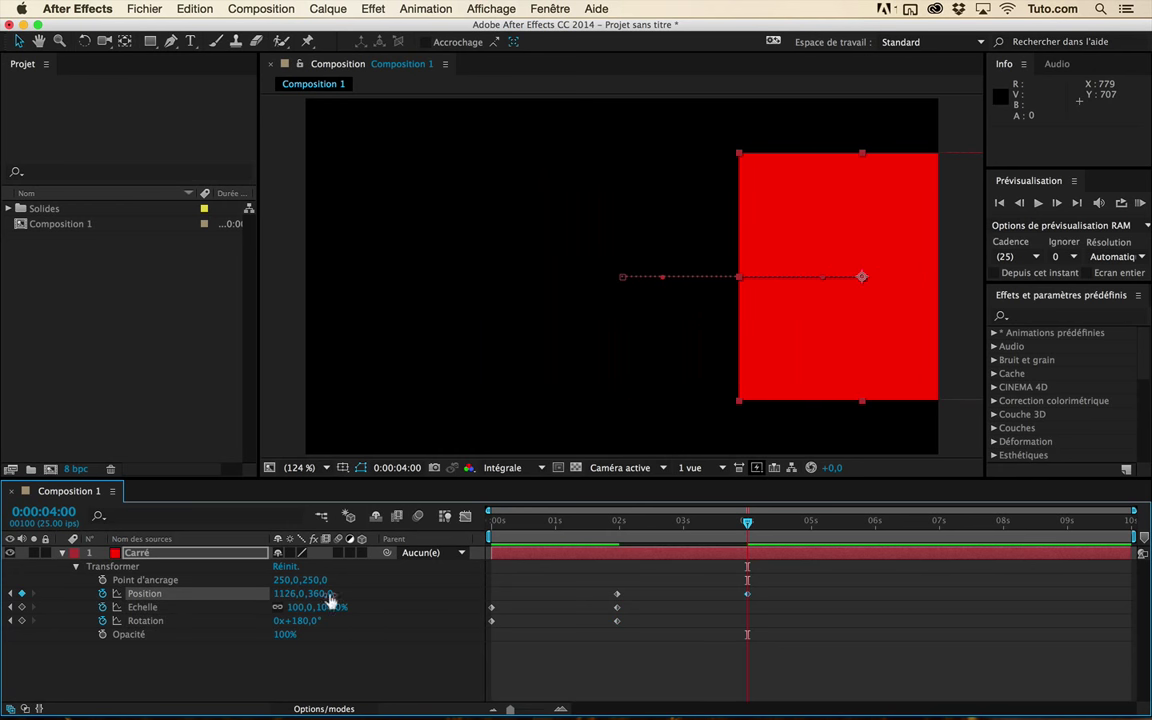
key("super+z")
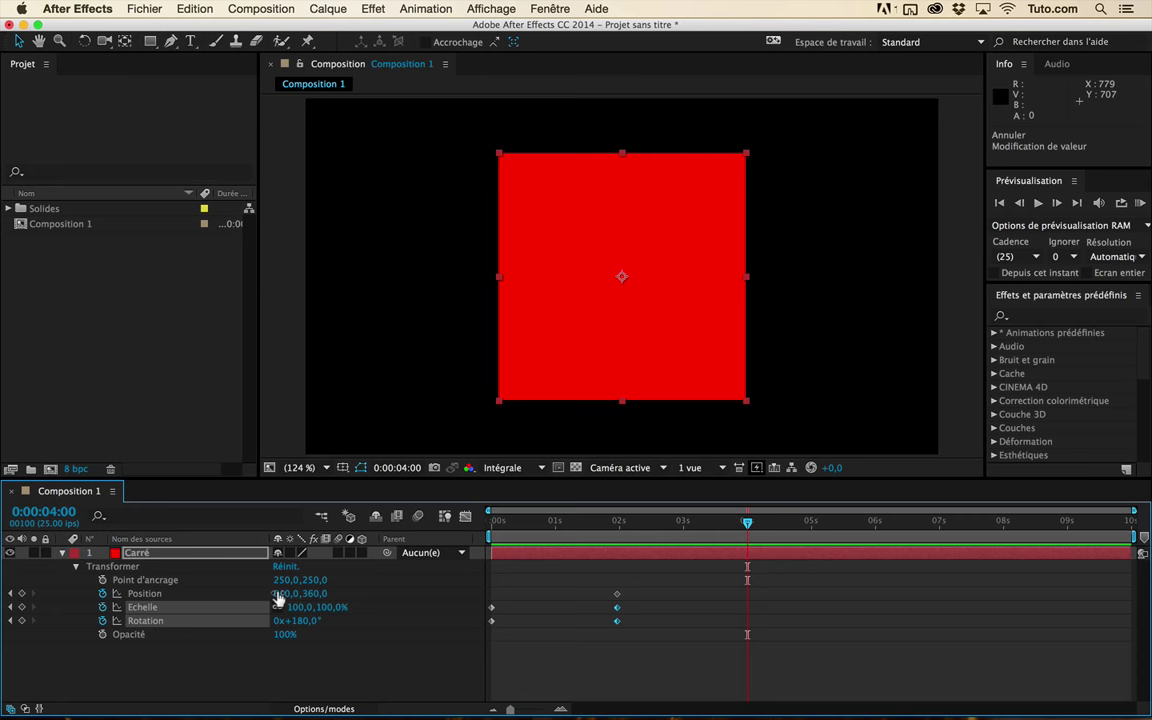
mouse_move(279, 598)
left_mouse_down()
mouse_move(341, 606)
mouse_move(301, 599)
left_mouse_up()
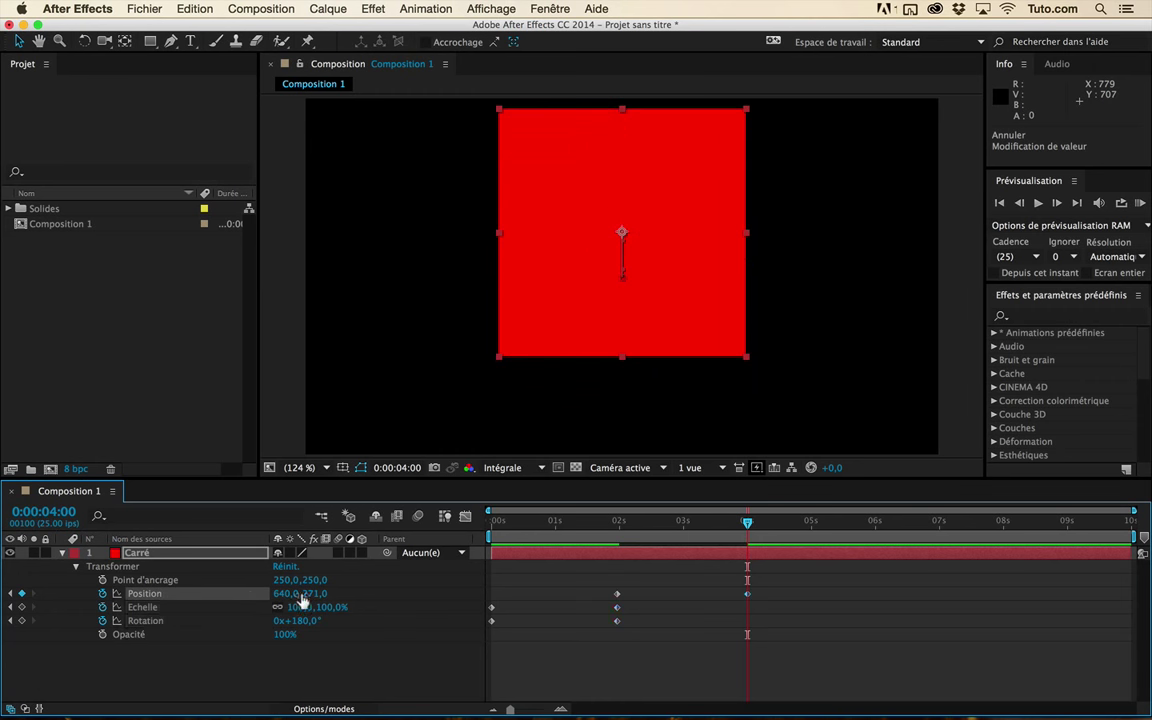
left_click_drag(650, 305, 1130, 10)
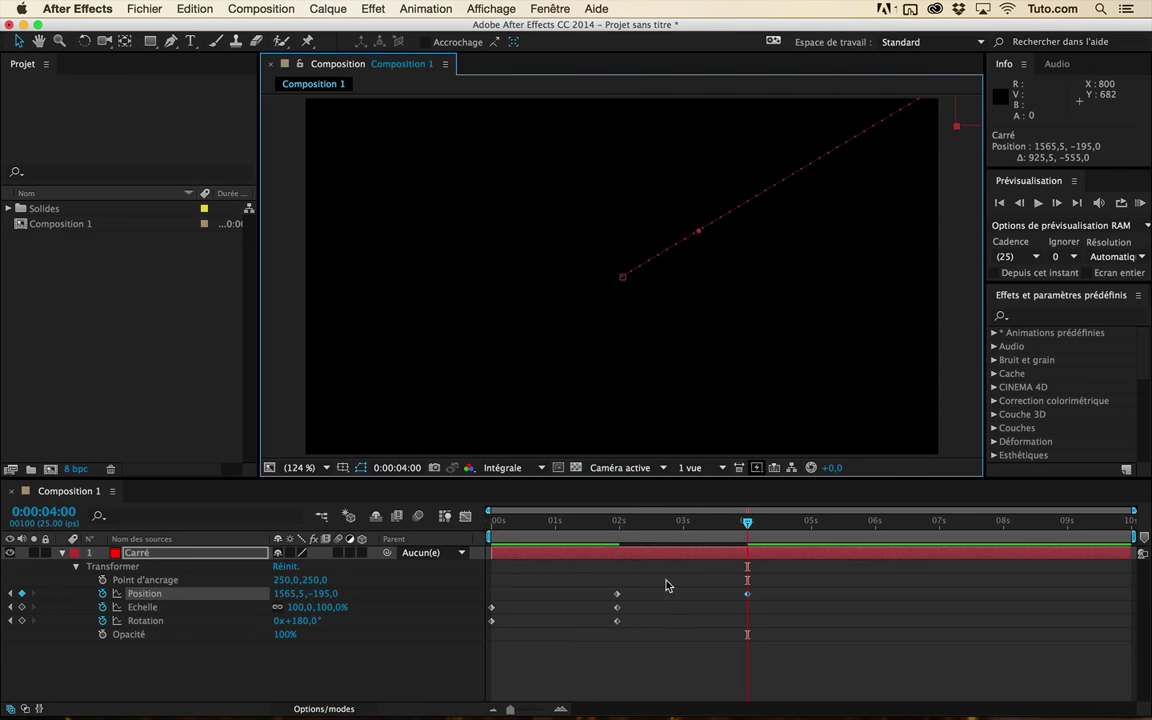
left_click_drag(773, 590, 745, 613)
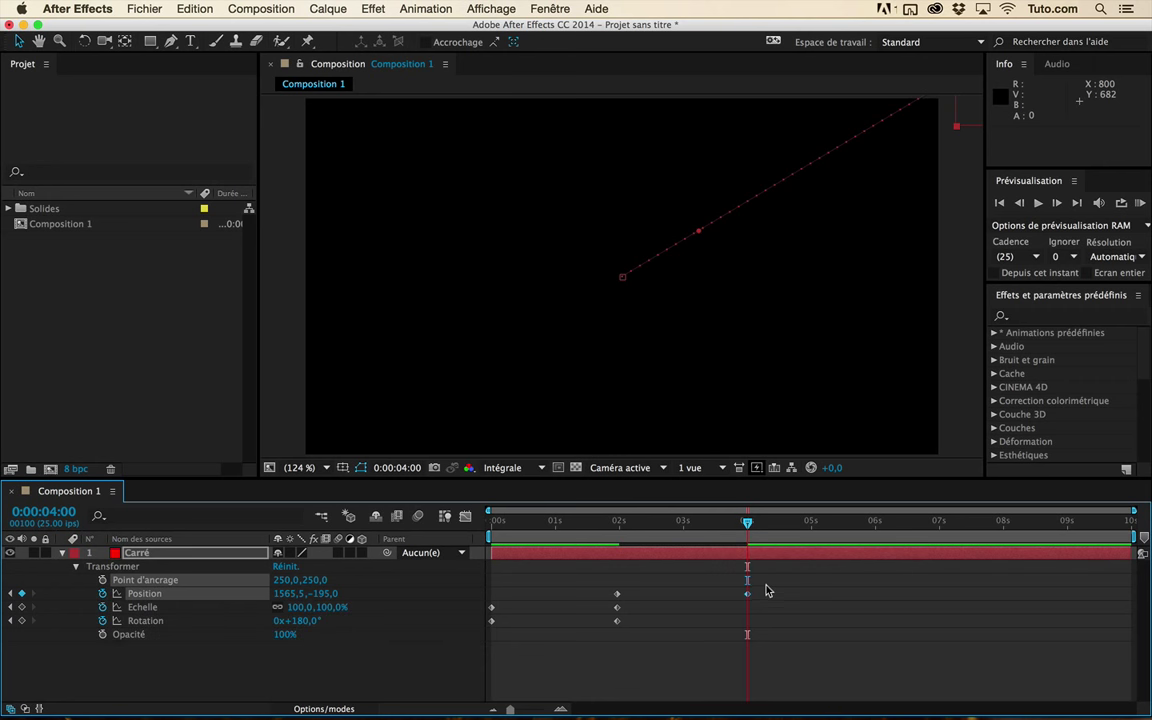
mouse_move(731, 538)
left_mouse_down()
mouse_move(618, 539)
mouse_move(650, 540)
left_mouse_up()
Add a 100% Opacity keyframe for the square at 1:24.
key("k")
key("j")
left_click(101, 634)
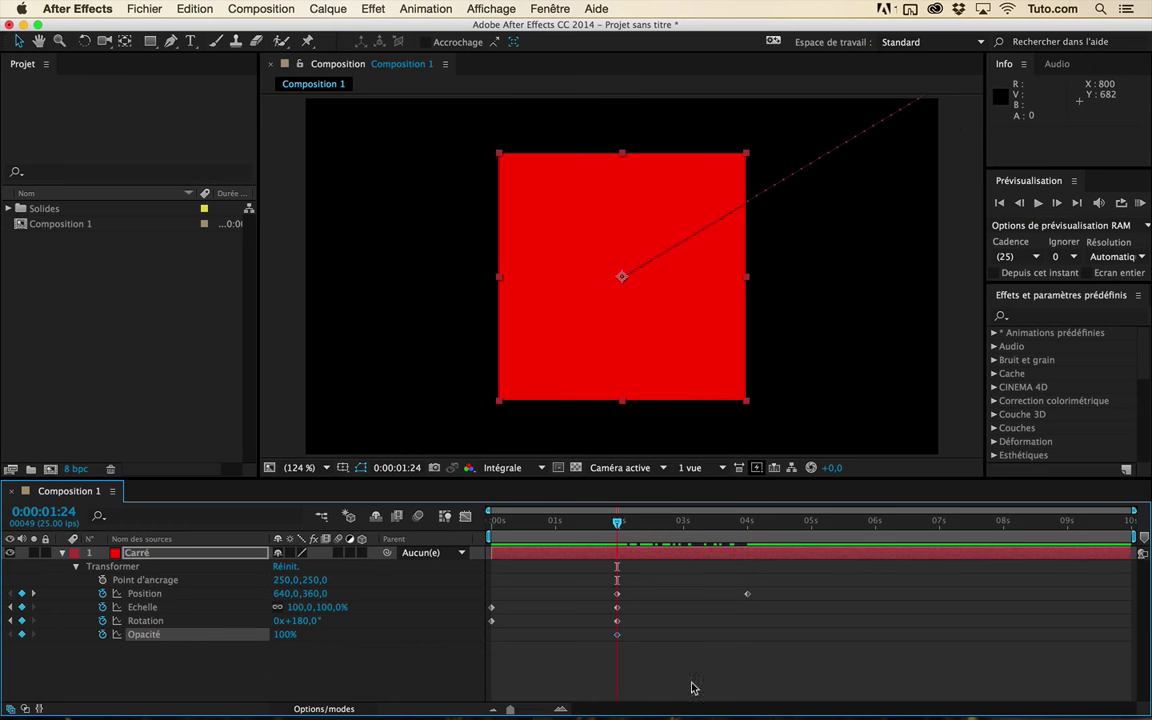
left_click_drag(646, 578, 619, 615)
Set the square's Opacity to 0% at 4:00 so it fades out.
key("k")
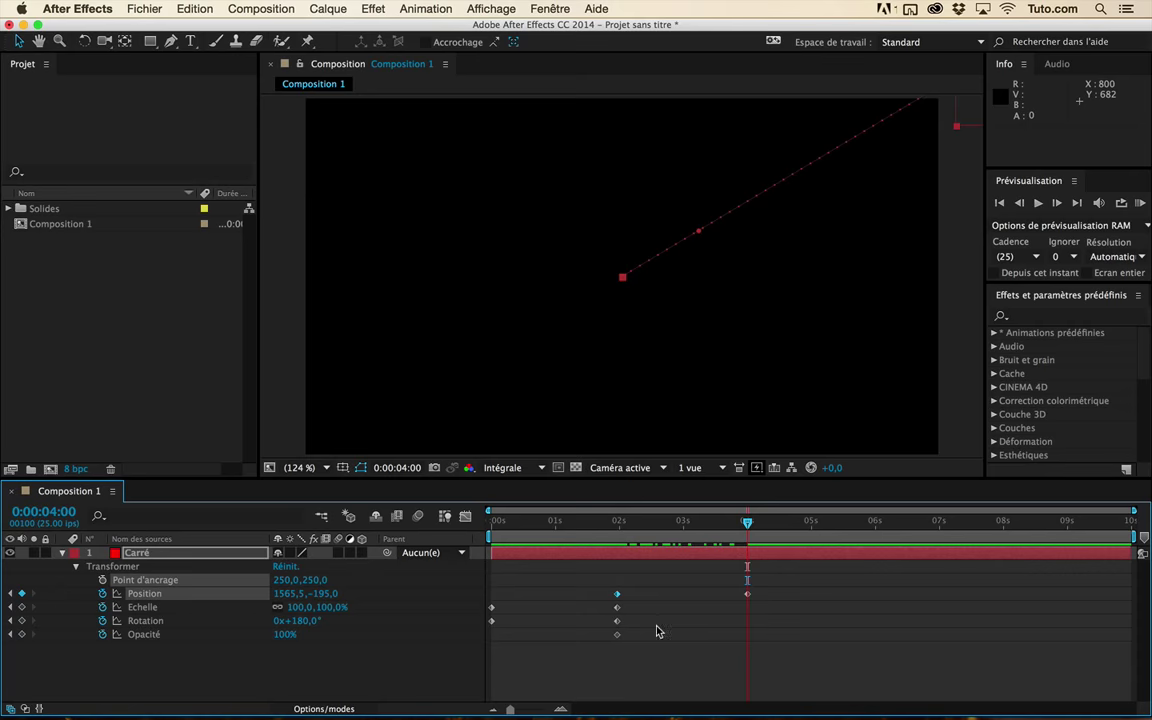
type("0")
key("Return")
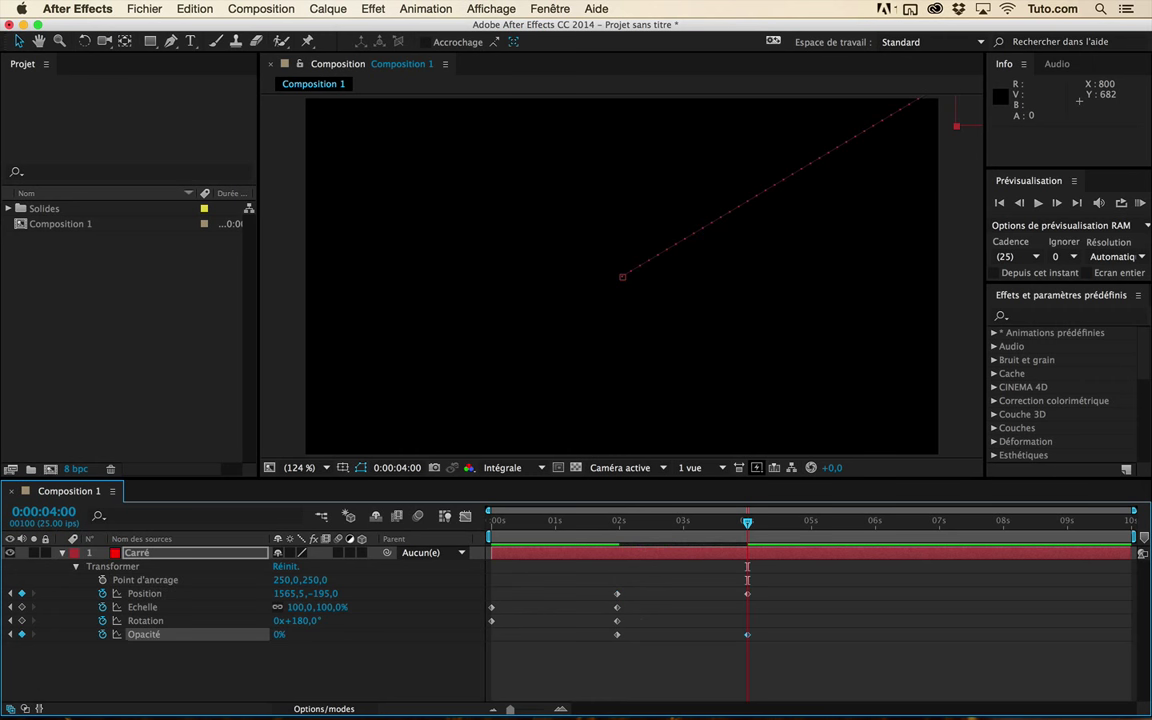
left_click(688, 578)
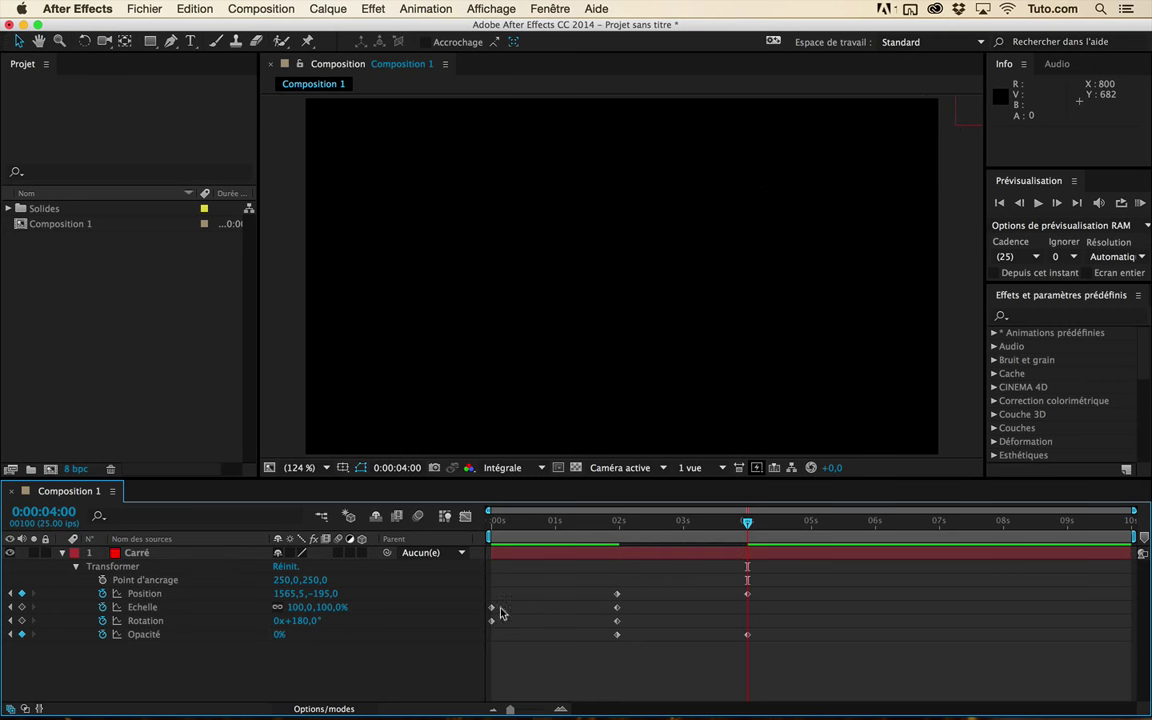
mouse_move(612, 535)
left_mouse_down()
mouse_move(557, 538)
mouse_move(733, 547)
mouse_move(580, 568)
mouse_move(634, 581)
left_mouse_up()
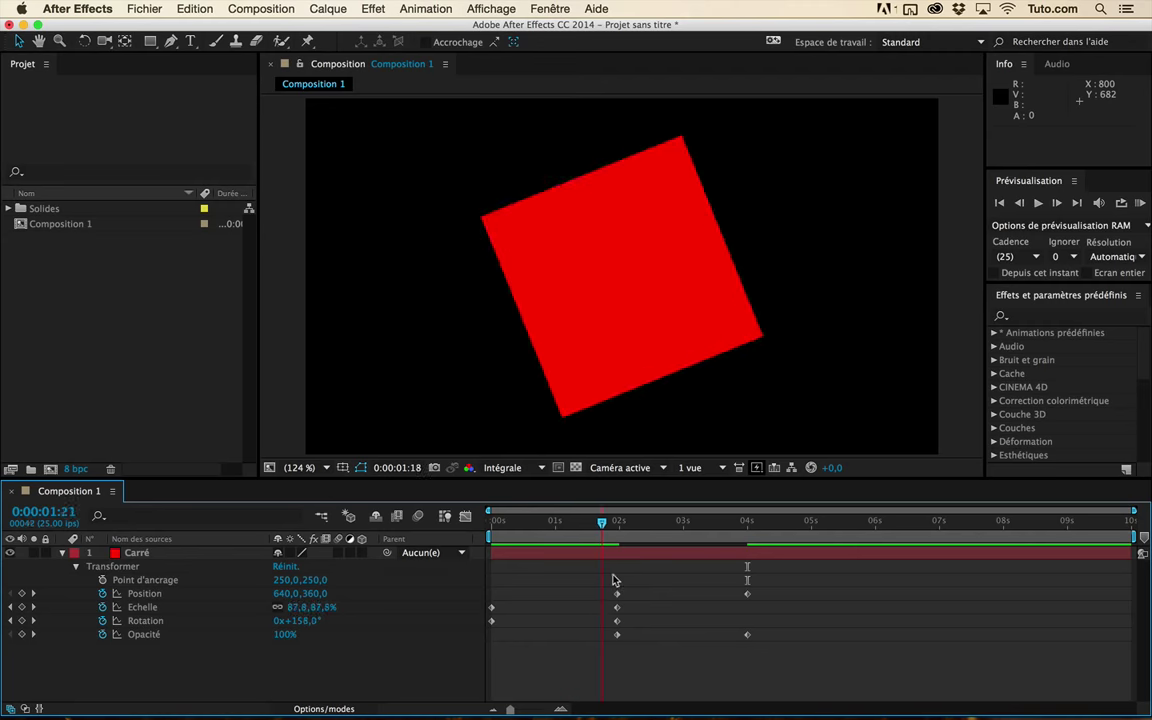